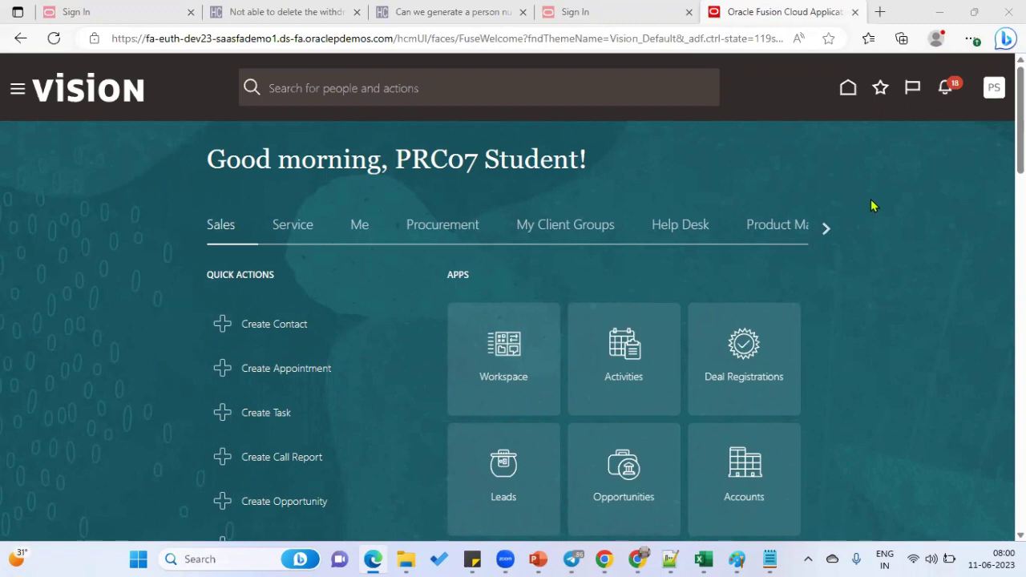
- Make the browser full screen and go to the Setup and Maintenance work area
click(971, 40)
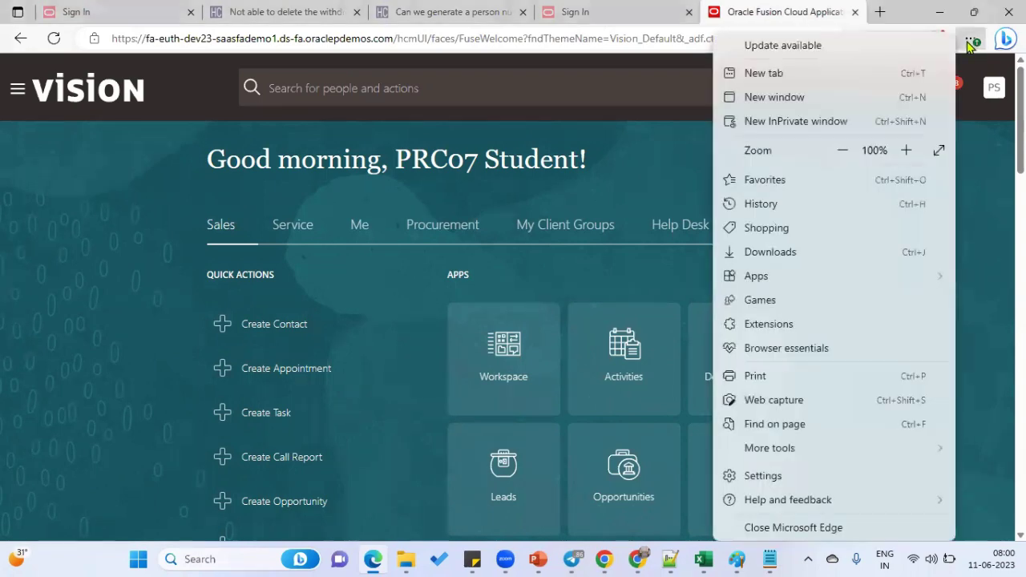
click(942, 152)
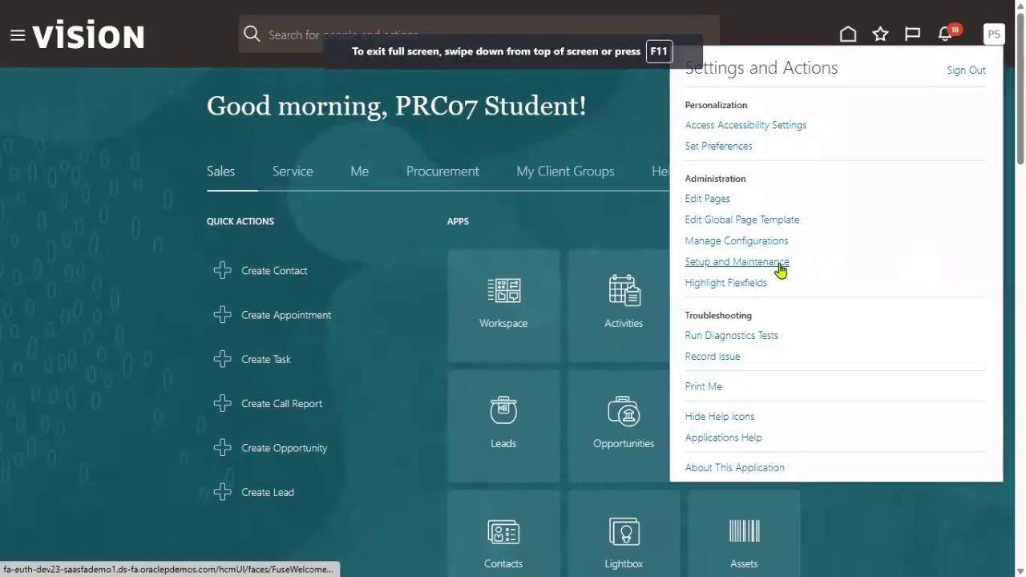
click(770, 265)
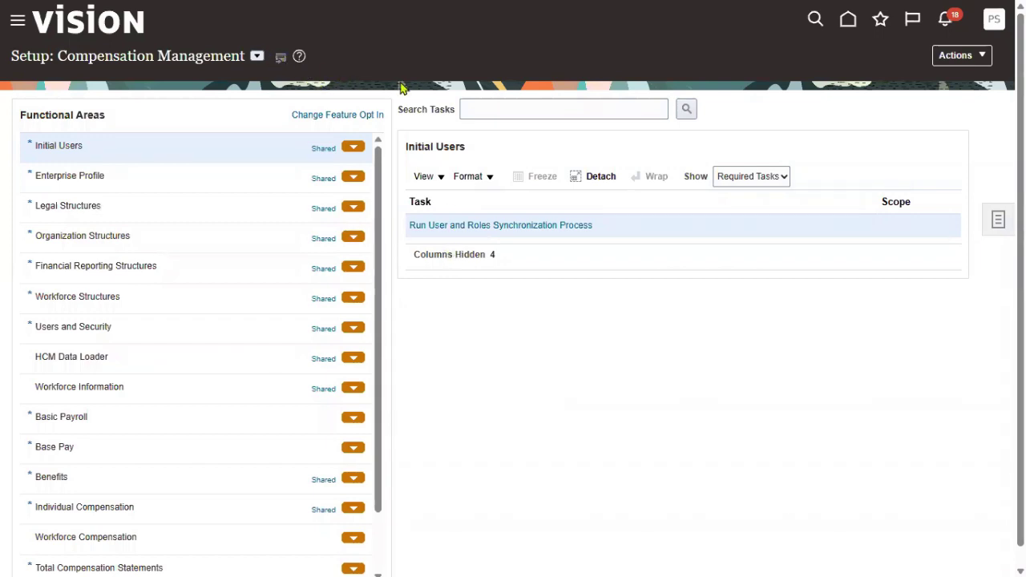
- Switch the setup offering from Compensation Management to Order Management
click(256, 55)
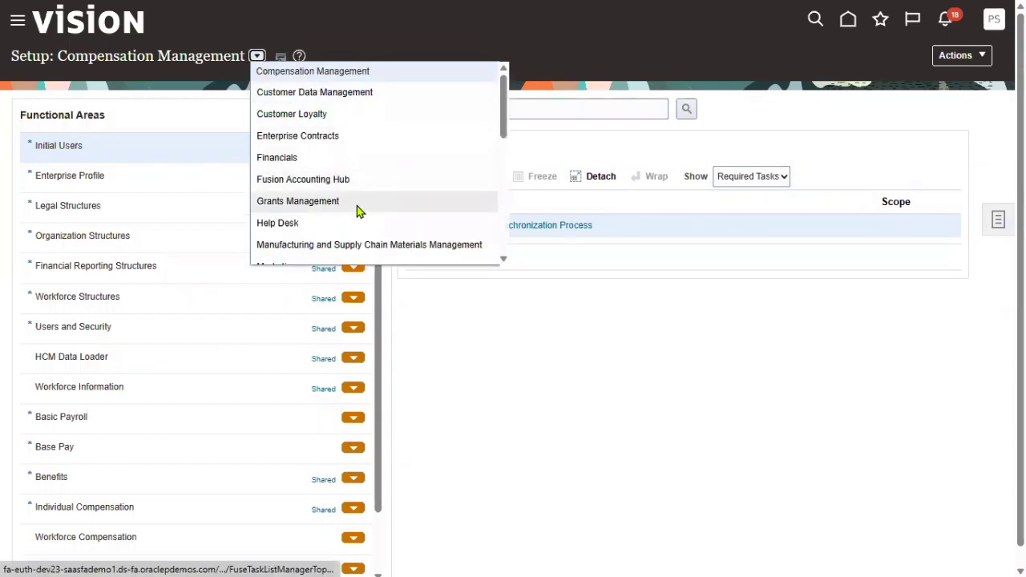
scroll(359, 210, down, 1)
scroll(357, 210, down, 2)
click(335, 137)
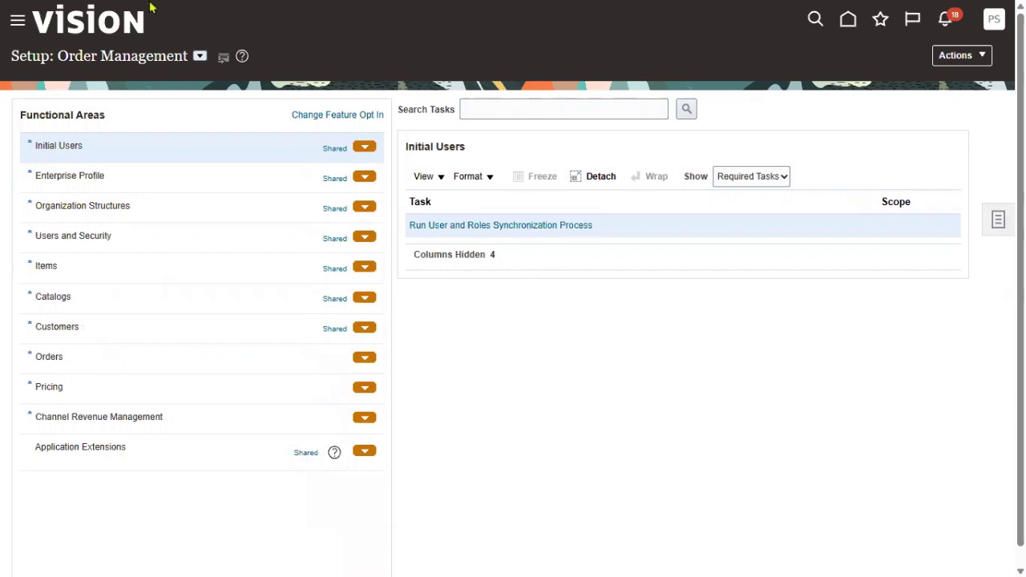
- Search the setup tasks for 'manage users' and open the Manage Users task
click(499, 110)
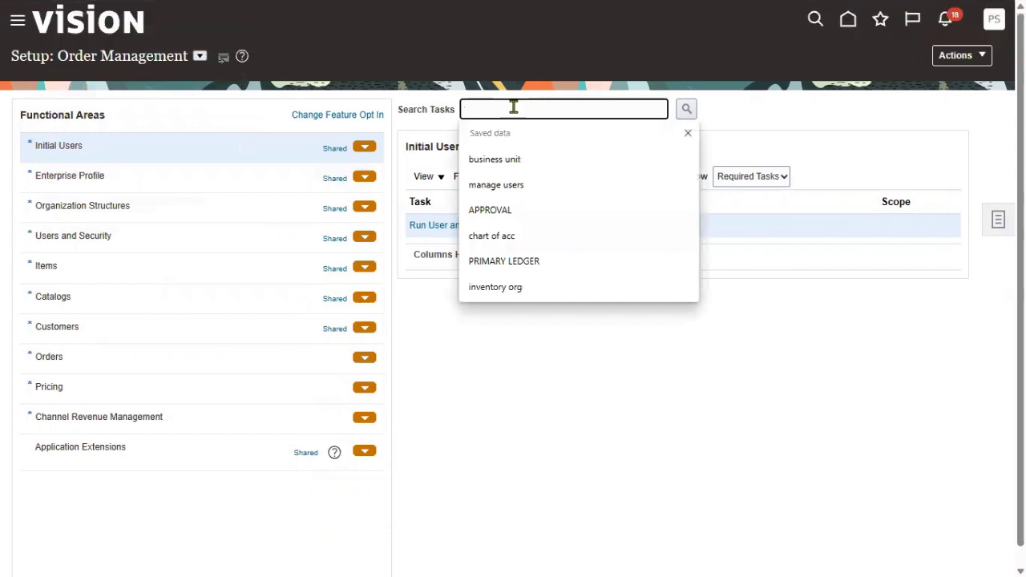
text(manage i)
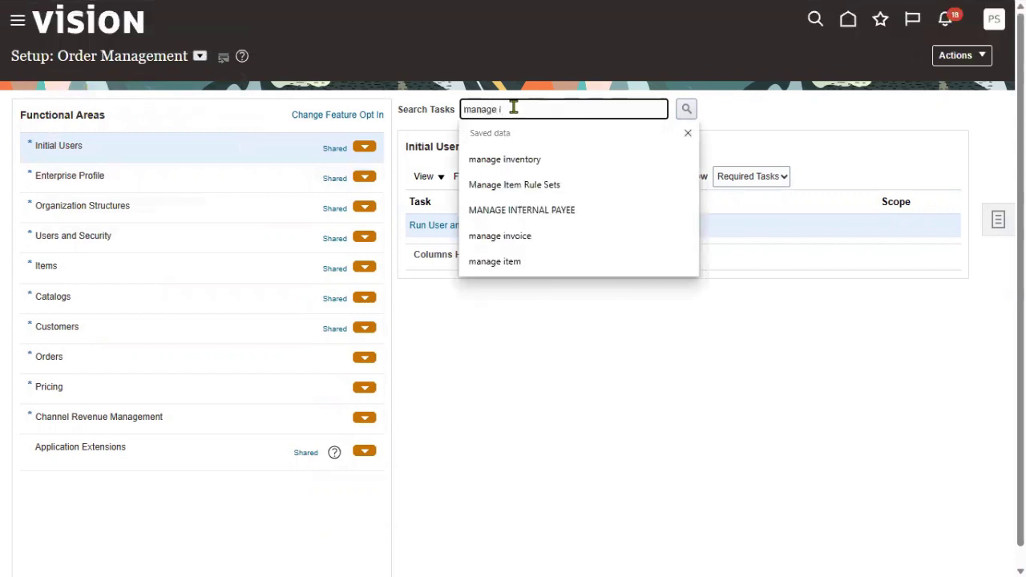
key(BackSpace)
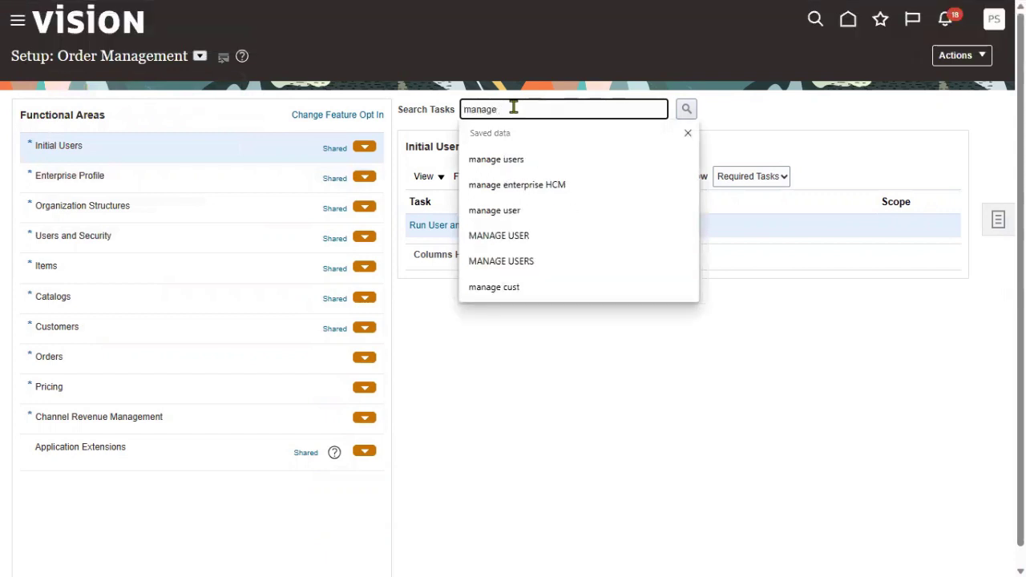
click(556, 157)
click(687, 110)
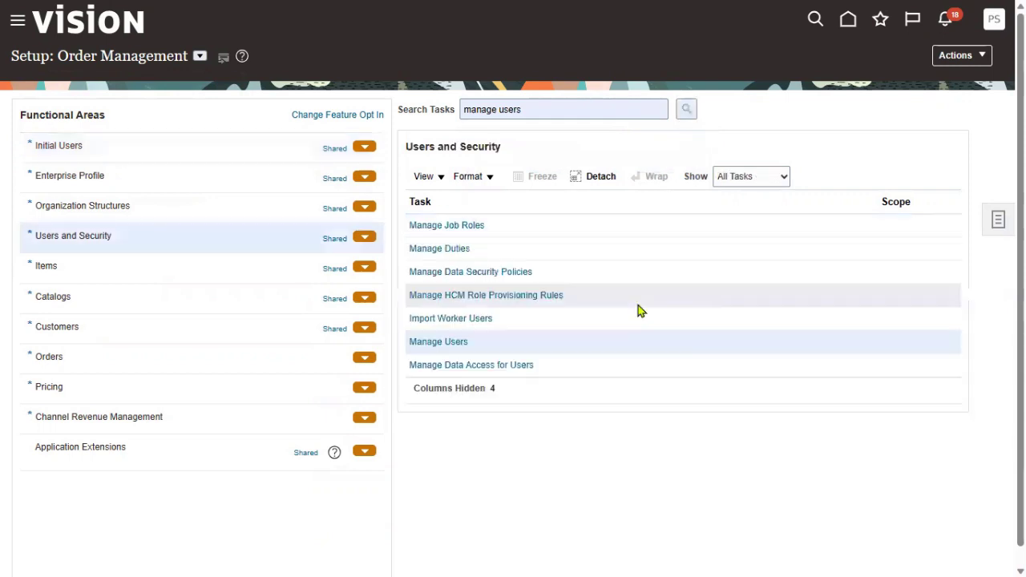
click(458, 345)
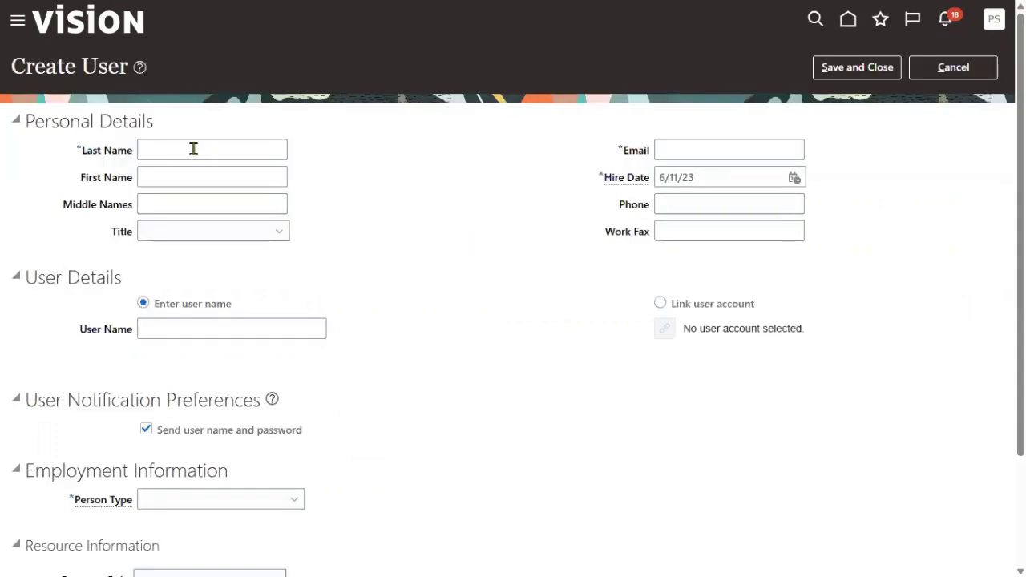
- Fill in the new user's last name, first name, e-mail and user name, with Person Type Partner
click(195, 150)
text(OM)
key(Tab)
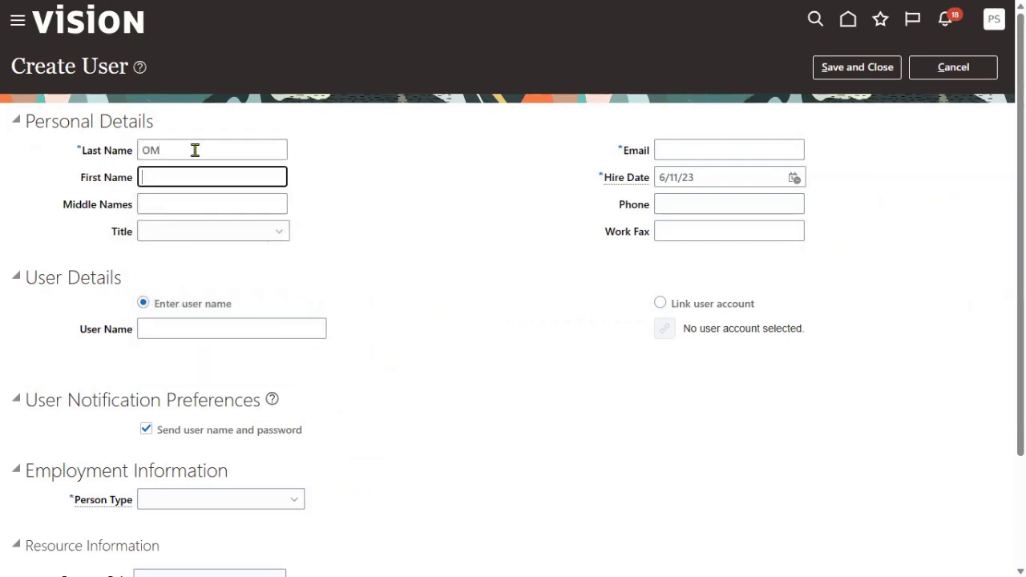
text(USER)
key(Tab)
key(Tab)
key(Tab)
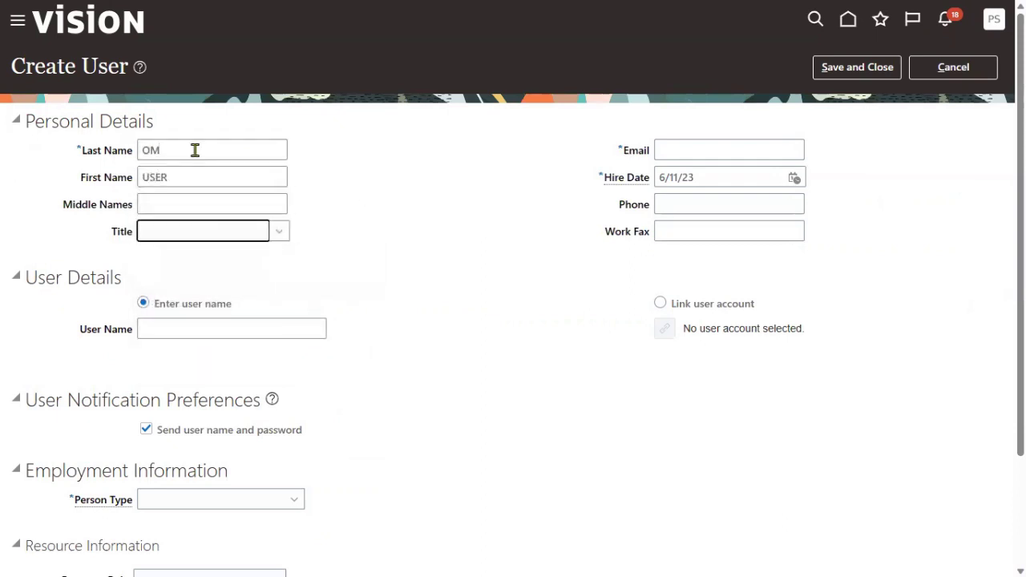
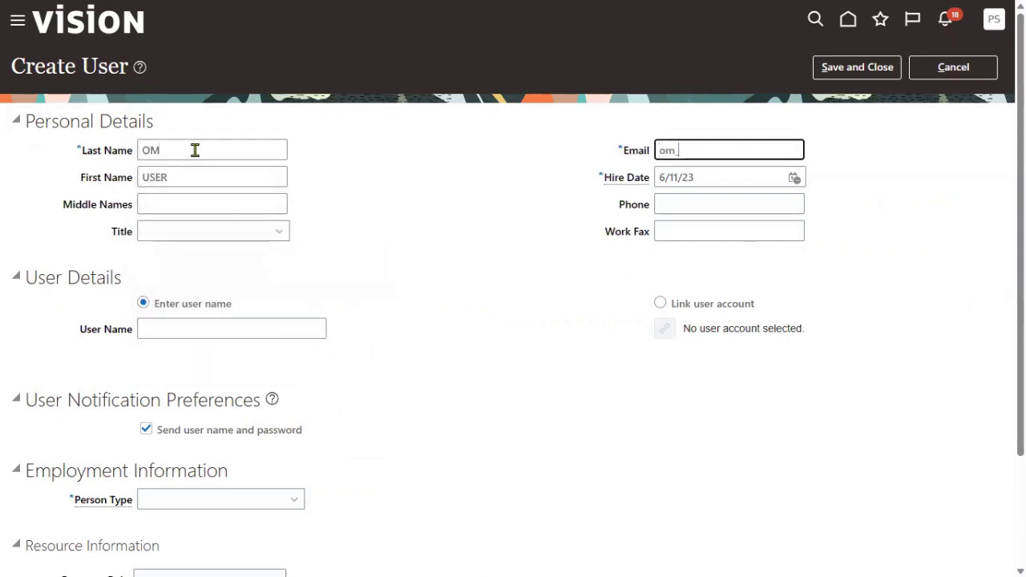
key(Tab)
key(Tab)
key(Tab)
key(Tab)
key(Tab)
key(Tab)
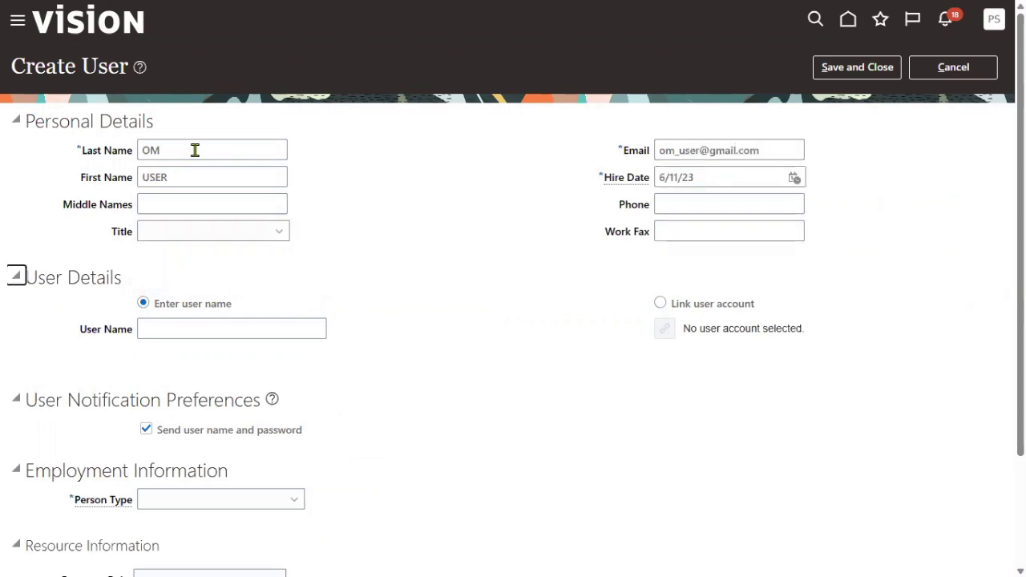
text(OM_US)
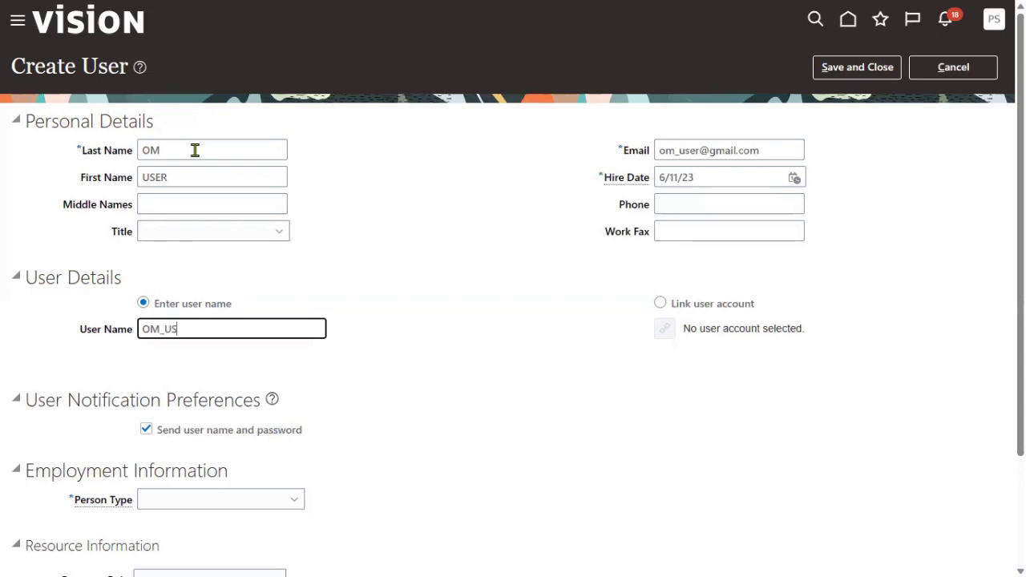
text(ER)
key(Tab)
key(Tab)
key(Tab)
key(Tab)
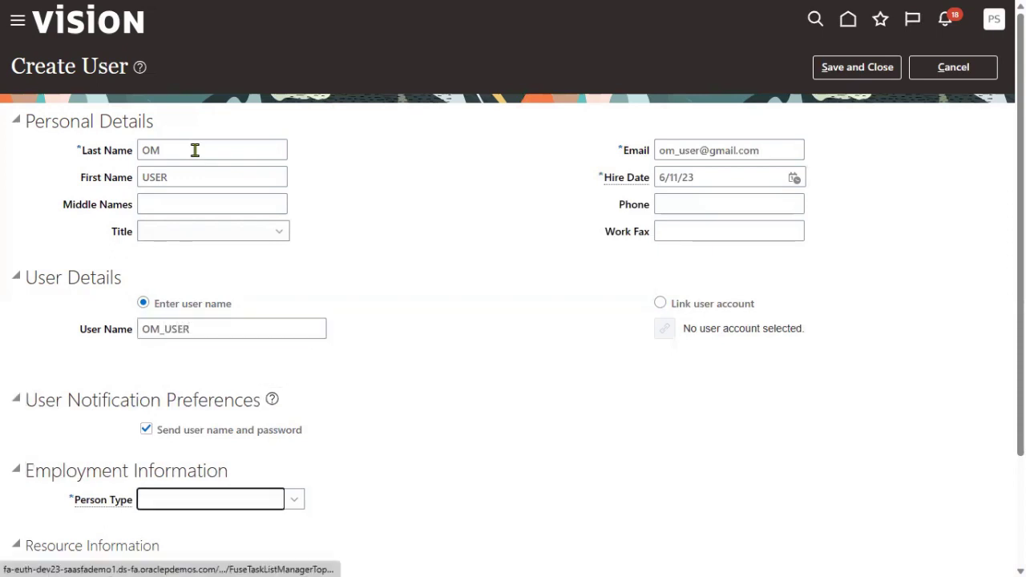
key(p)
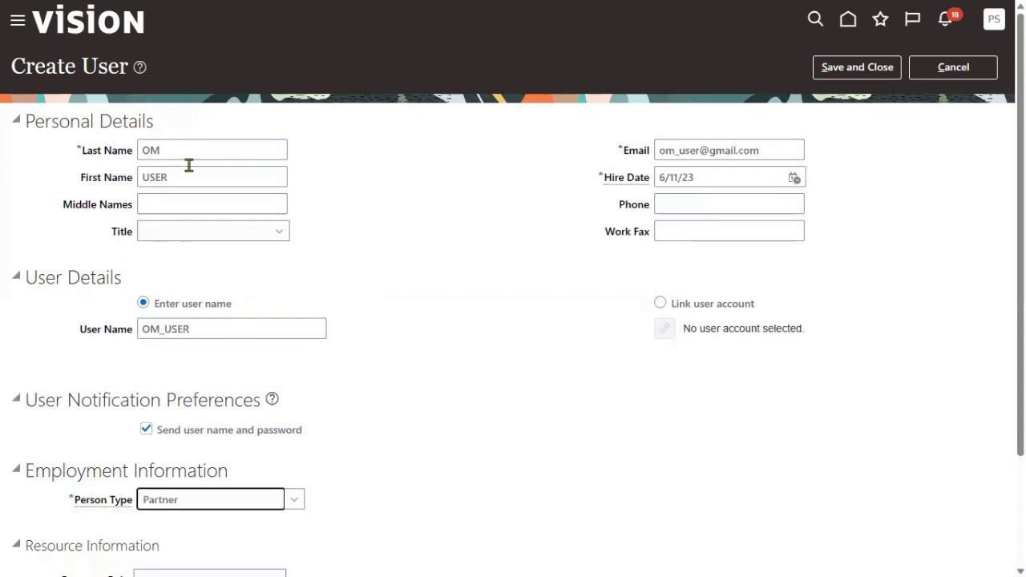
scroll(394, 366, down, 2)
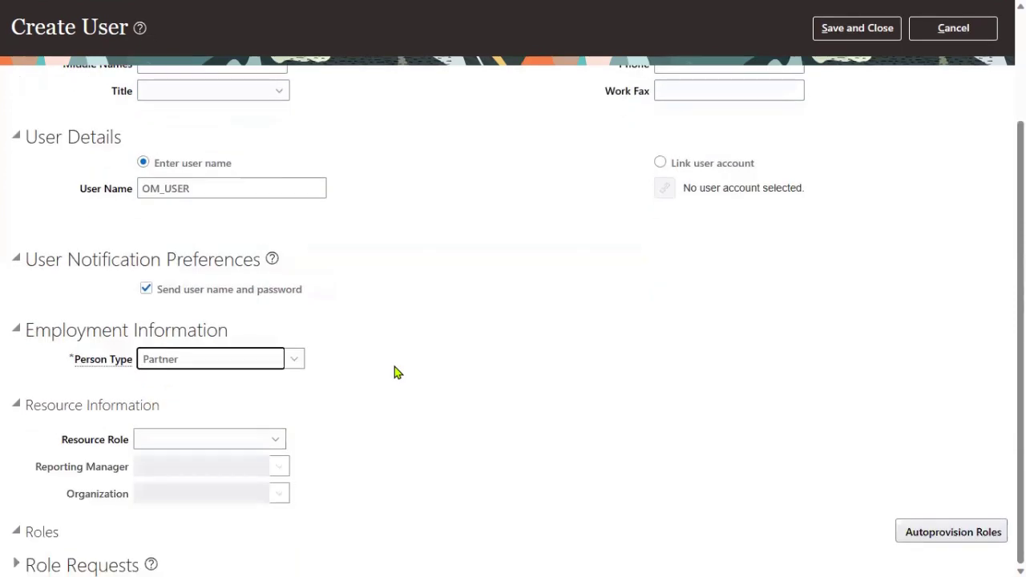
- Make the user an Employee of US1 Legal Entity in US1 Business Unit, then save and close
key(e)
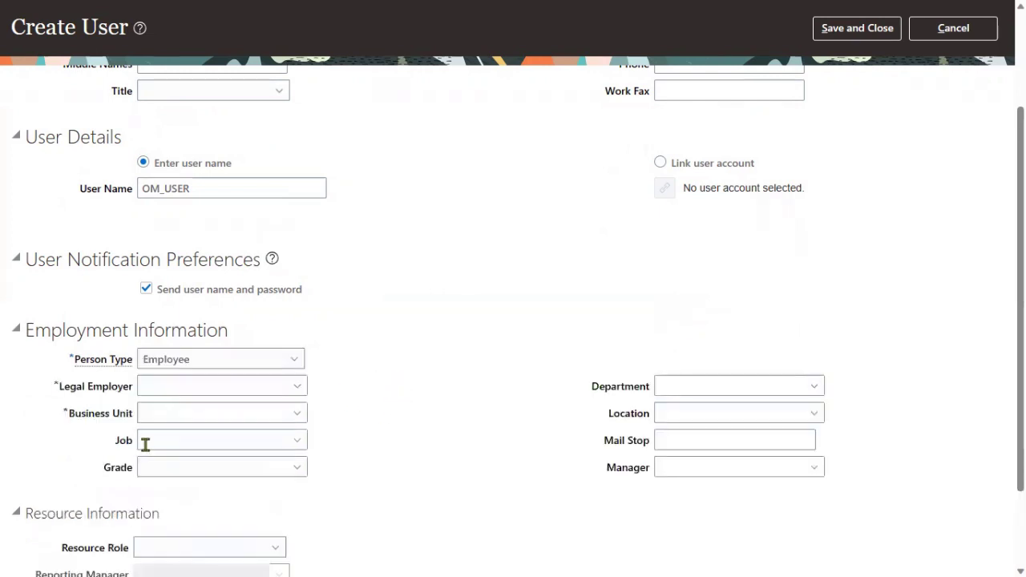
click(167, 385)
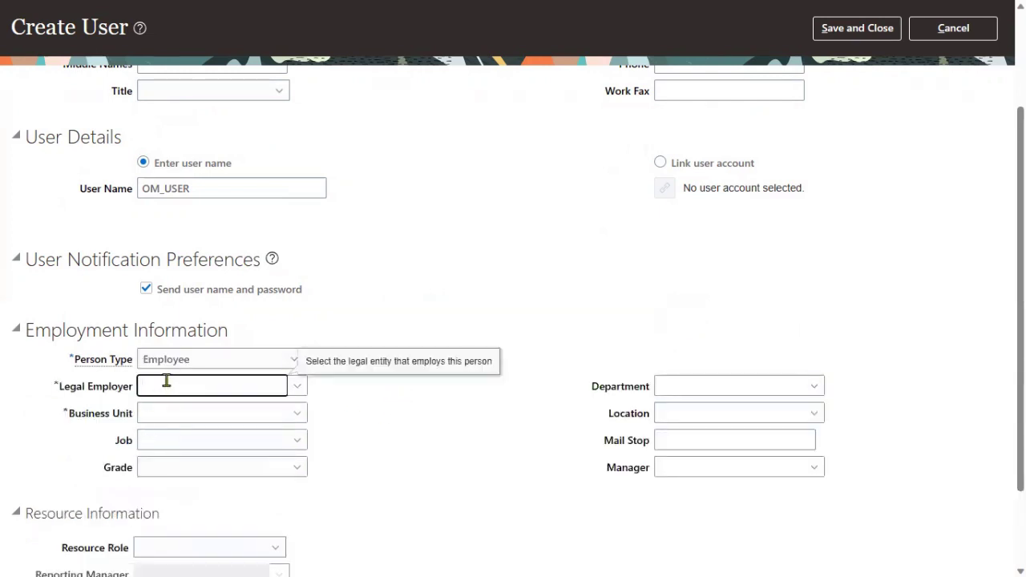
text(US1)
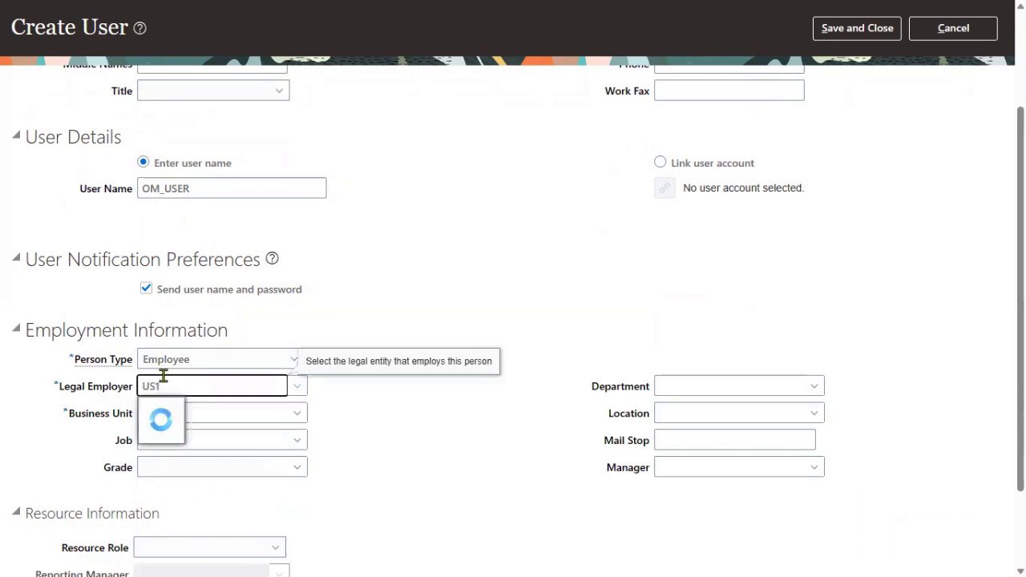
click(205, 414)
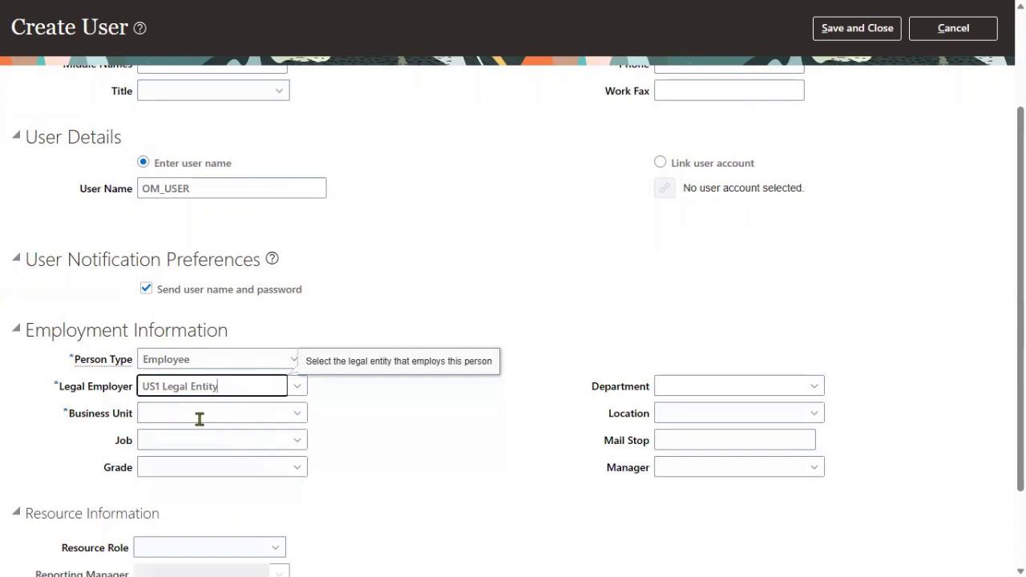
click(199, 418)
text(US1)
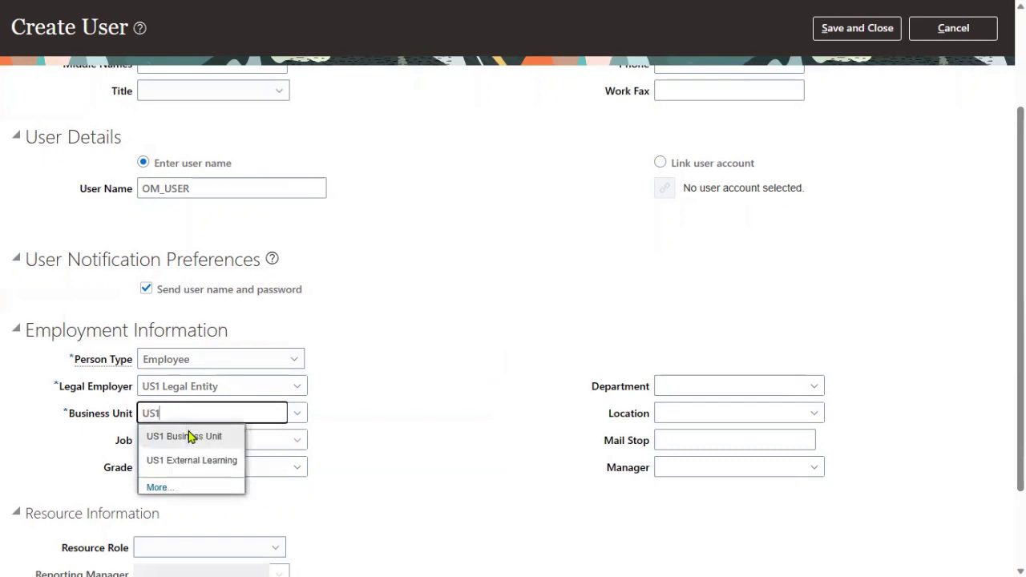
click(189, 431)
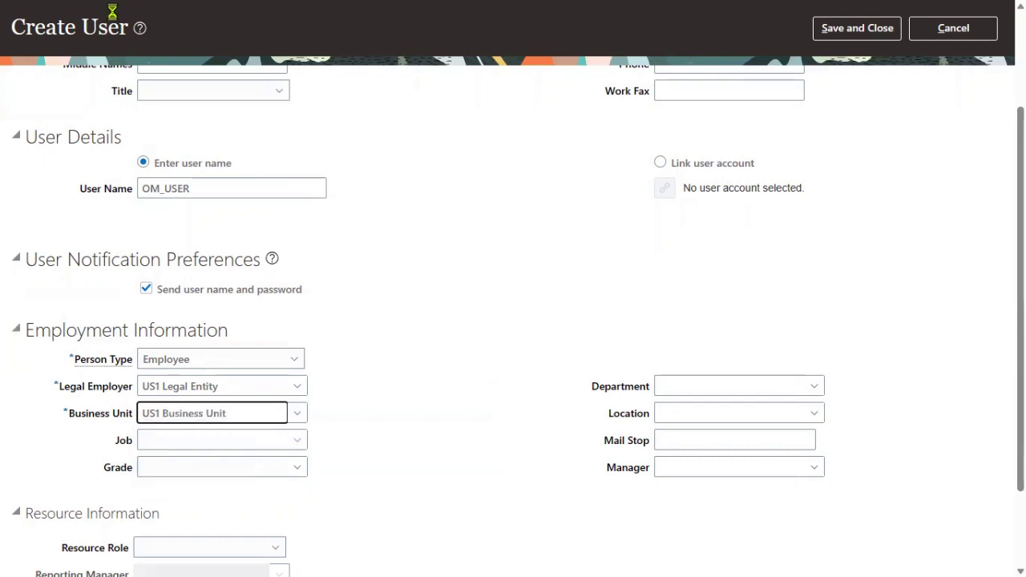
scroll(850, 130, up, 2)
click(857, 67)
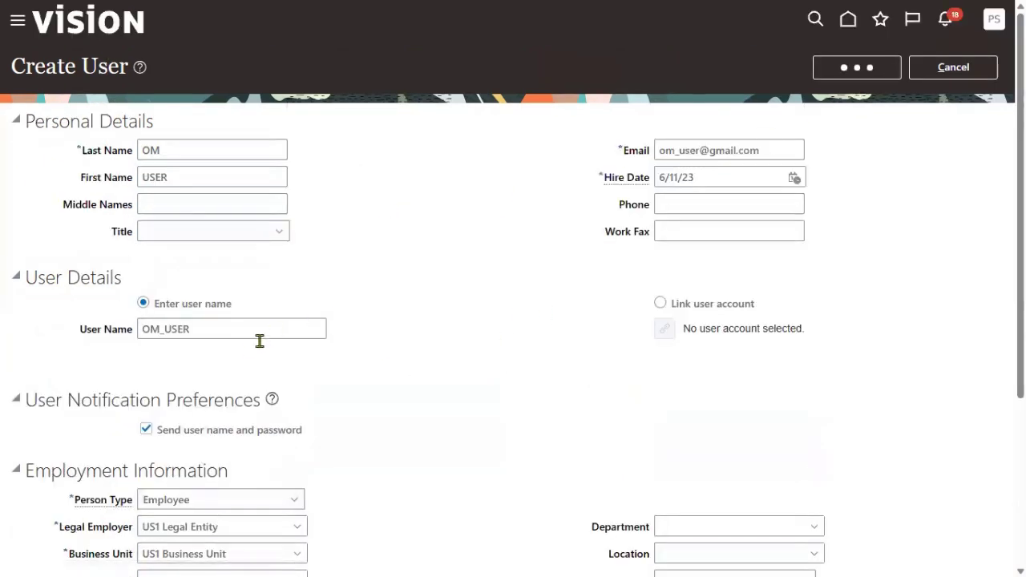
- Open the Navigator and scroll down to the Tools group showing Security Console
double_click(148, 329)
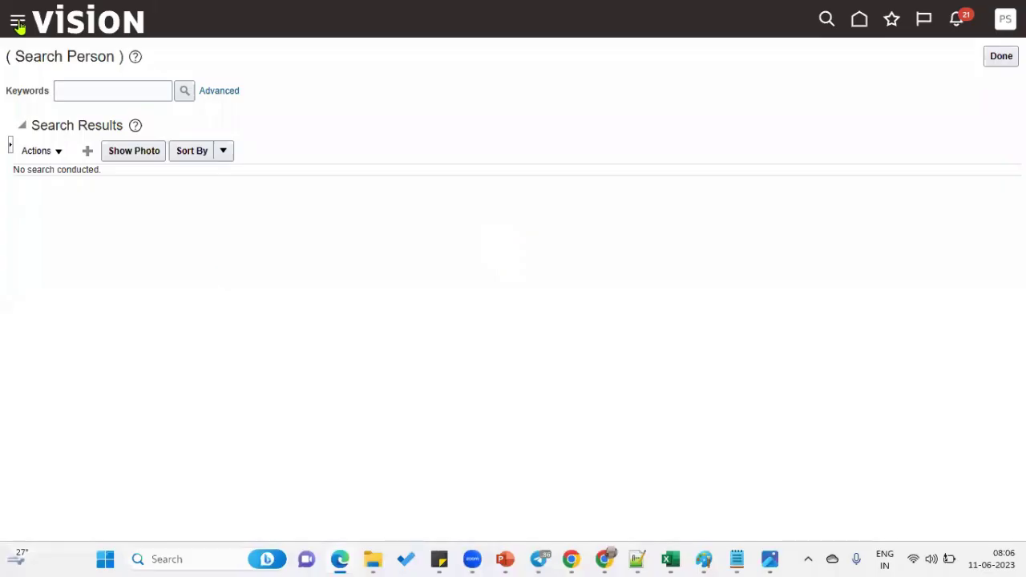
click(19, 22)
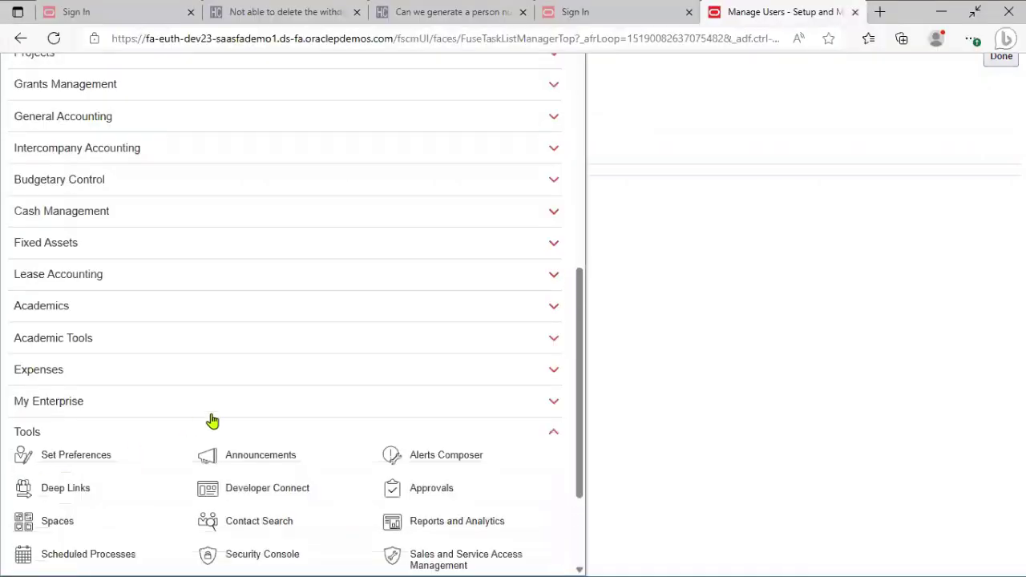
scroll(211, 419, down, 3)
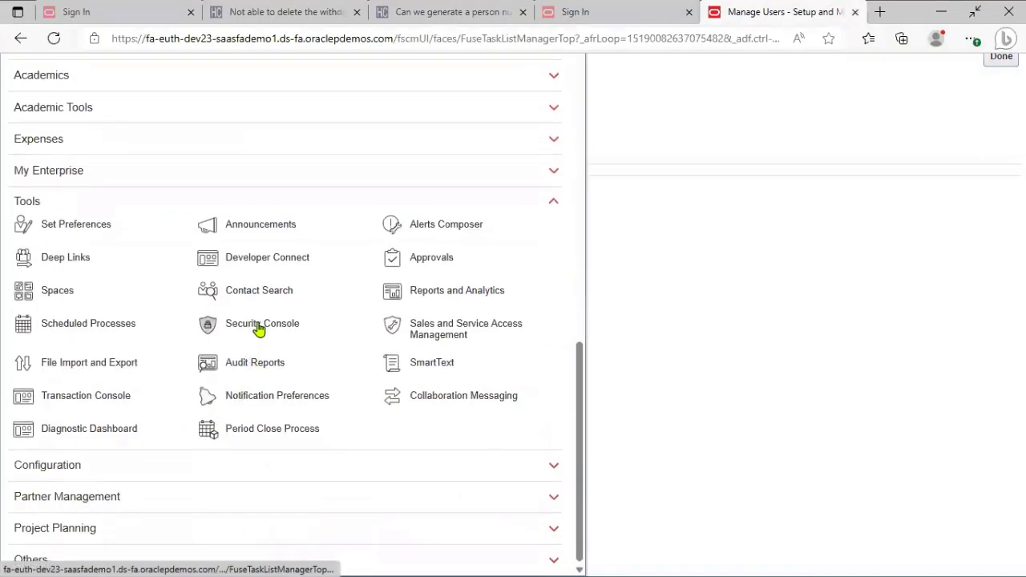
- In Security Console, search Users for the new user name and open its account details
click(560, 304)
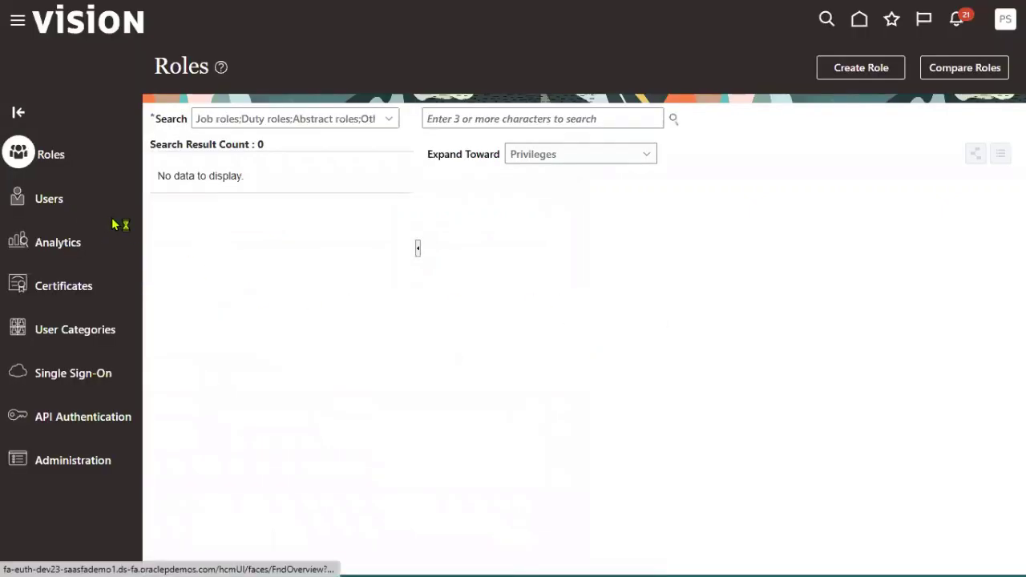
click(505, 120)
text(OM_USER)
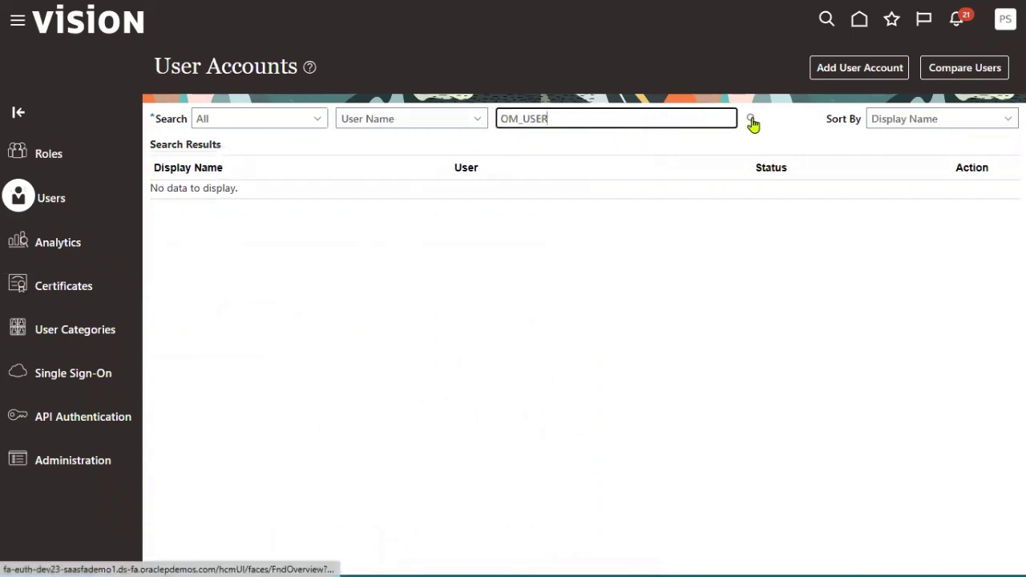
click(751, 119)
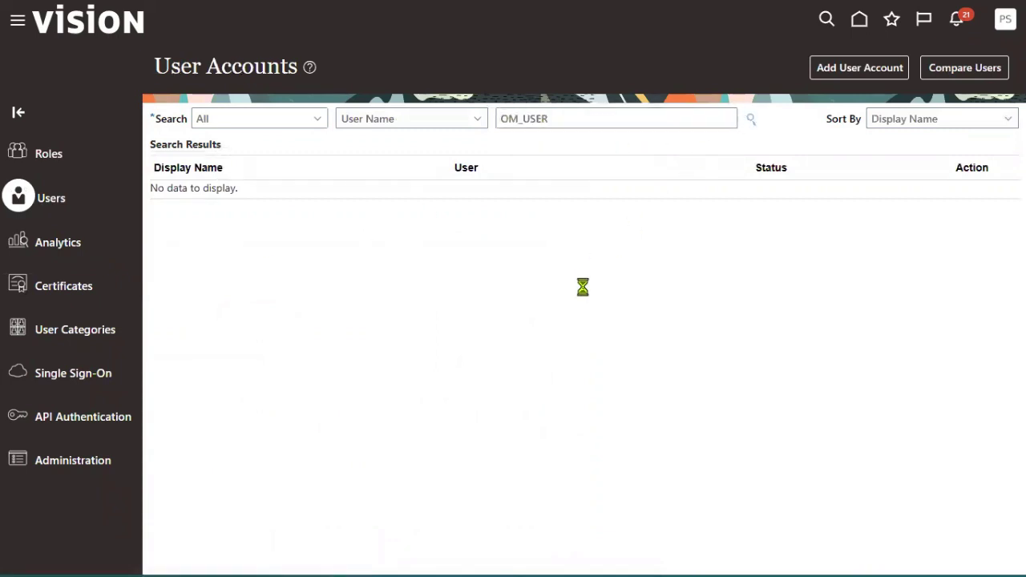
click(553, 205)
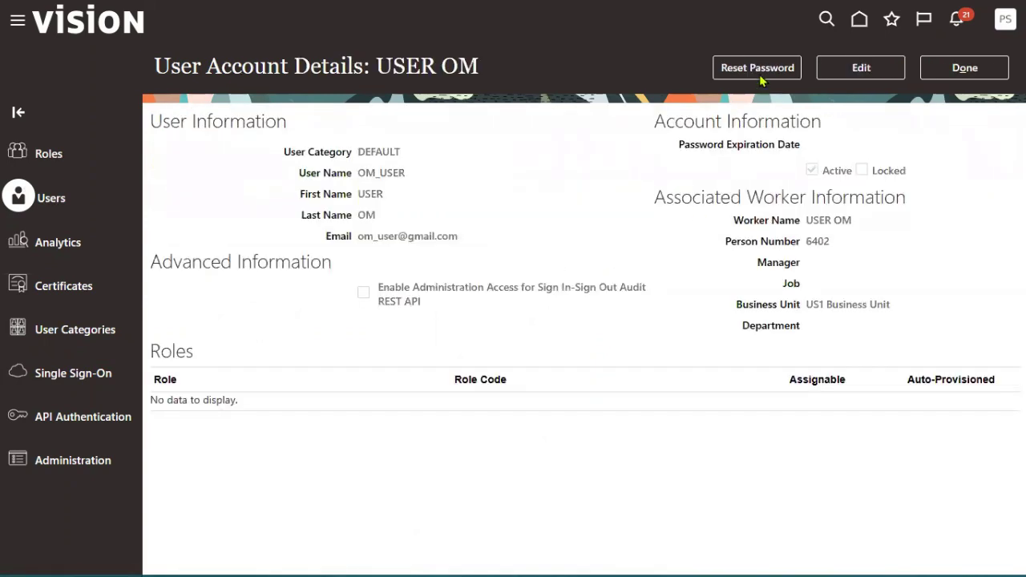
click(730, 72)
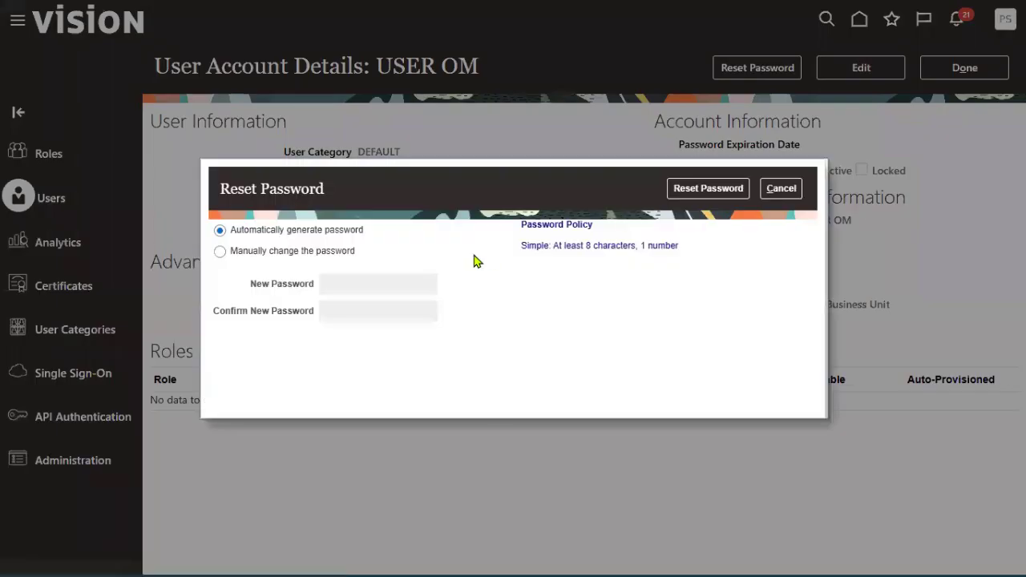
- Manually reset the user's password, entering and confirming the new password
click(347, 253)
click(392, 286)
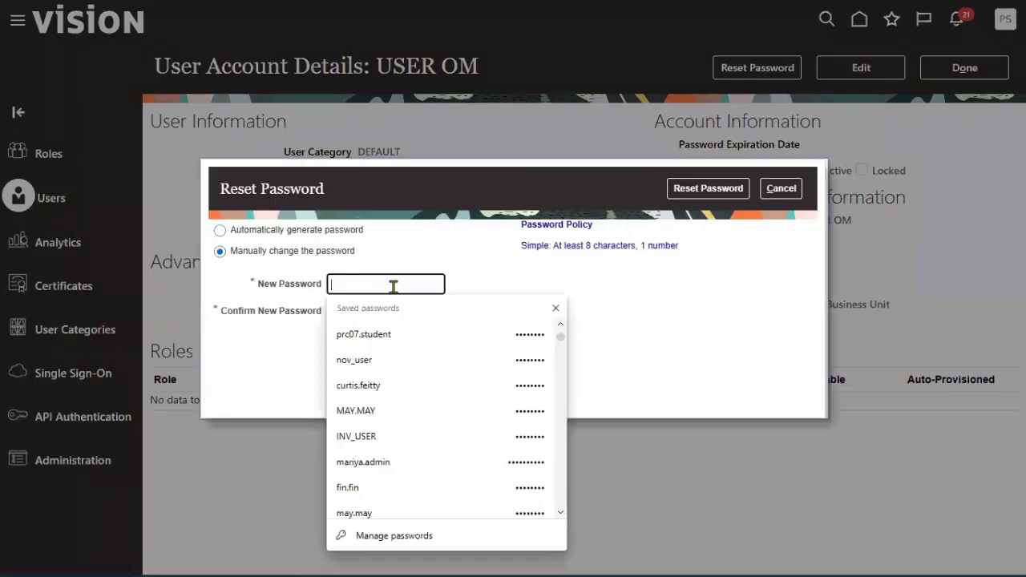
text(We)
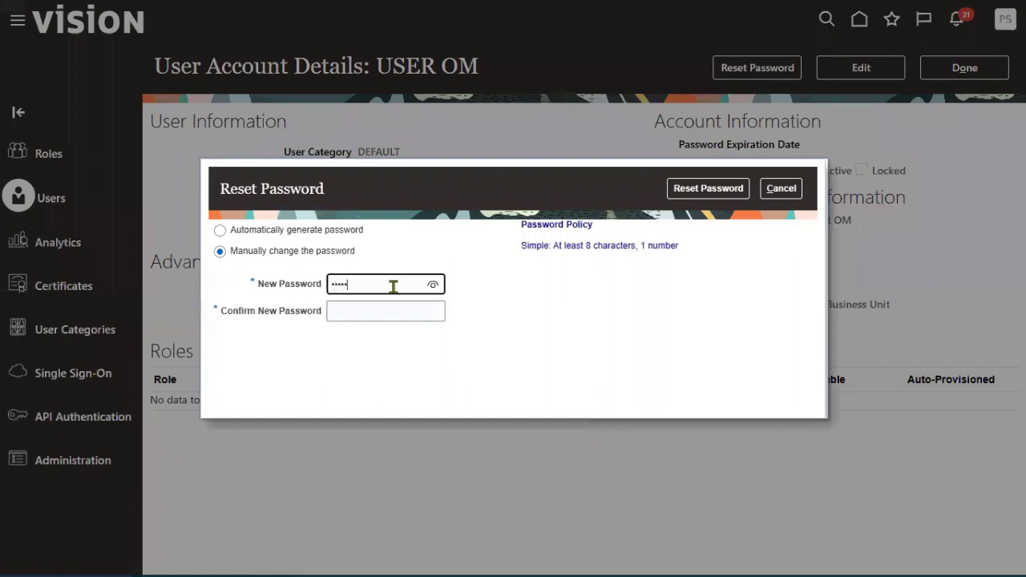
text(lcome1)
click(388, 310)
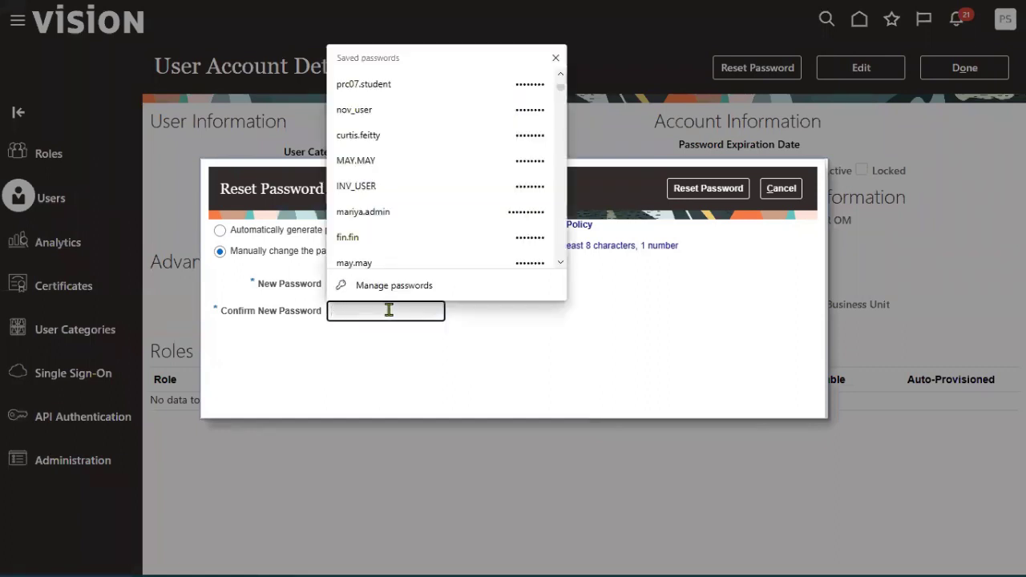
text(Welcome)
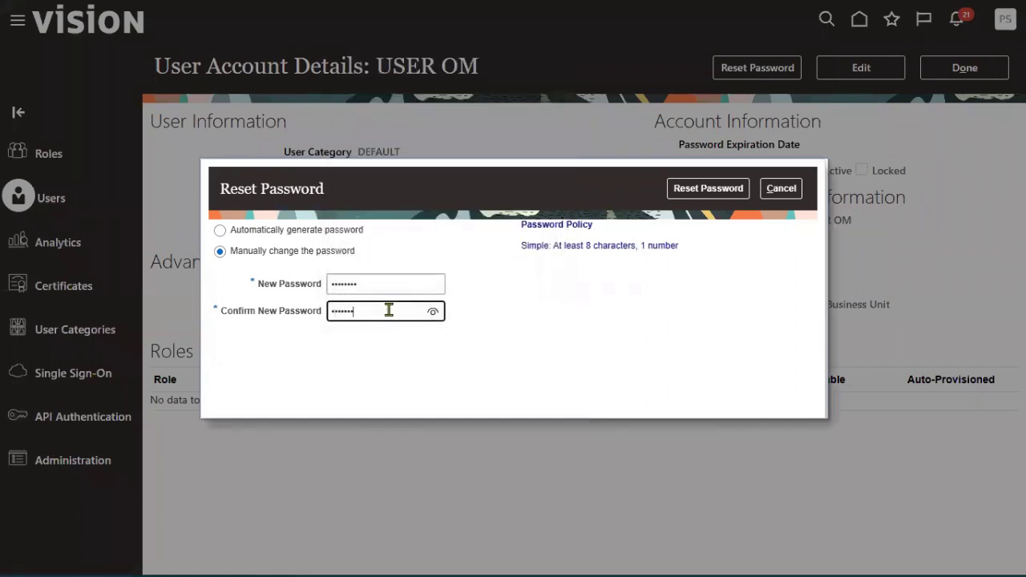
text(1)
click(677, 191)
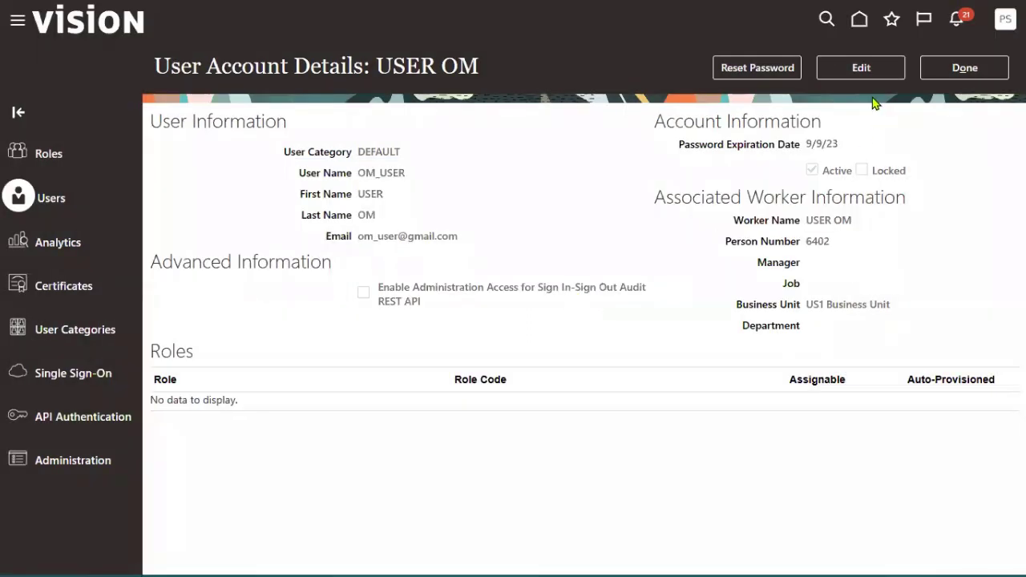
- Edit the user account and add the Employee role membership
click(860, 67)
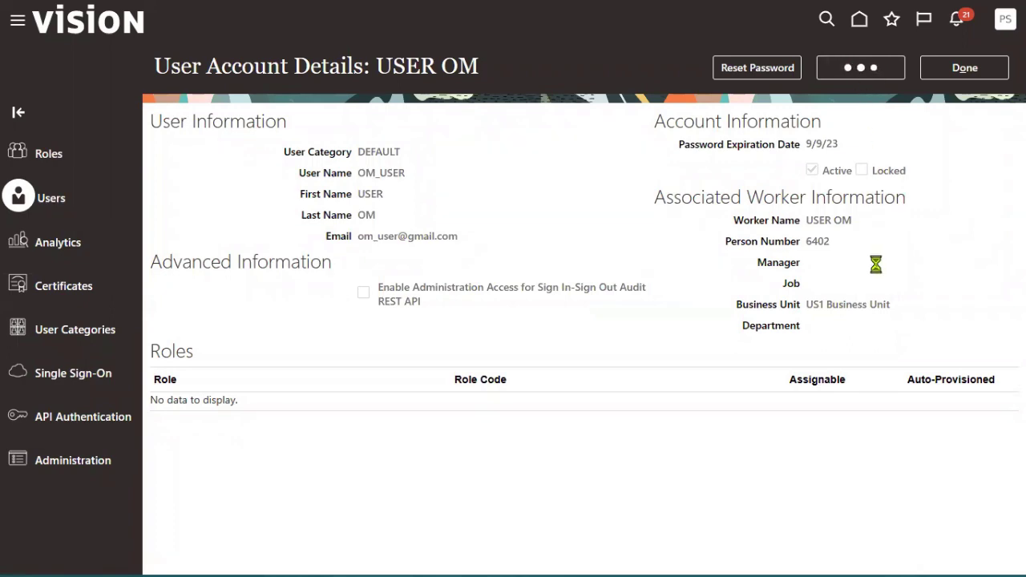
click(732, 382)
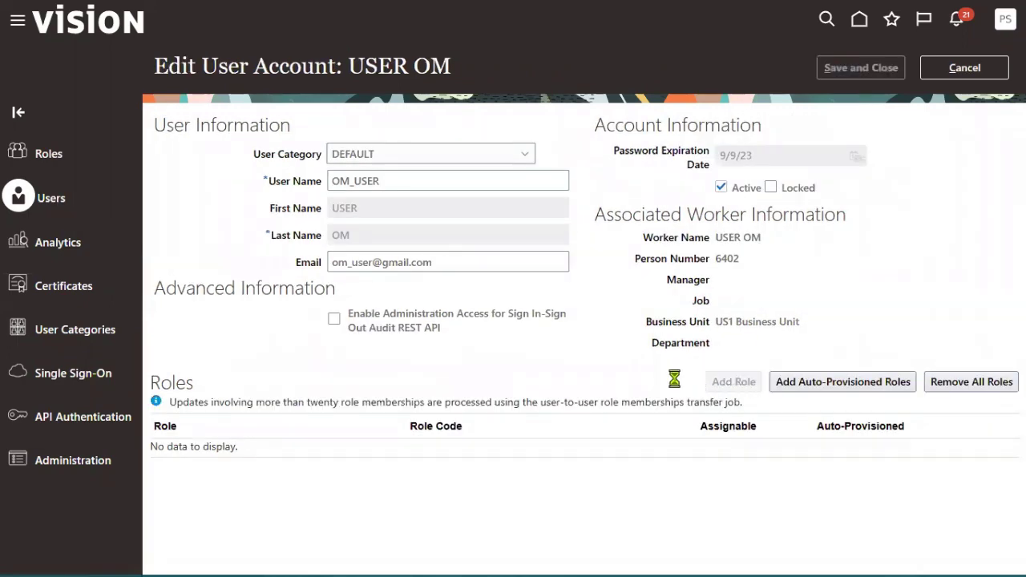
click(526, 140)
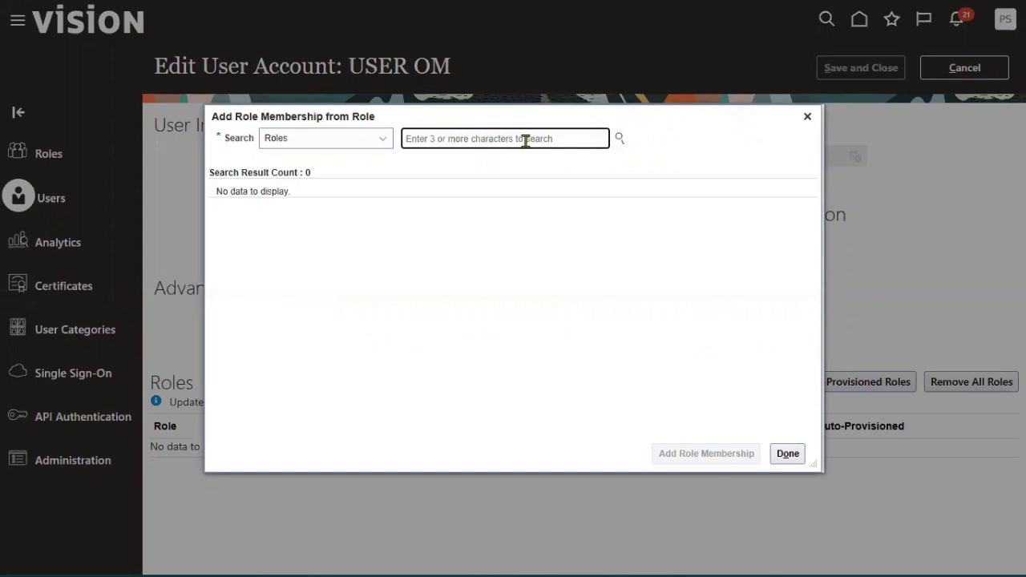
text(employe)
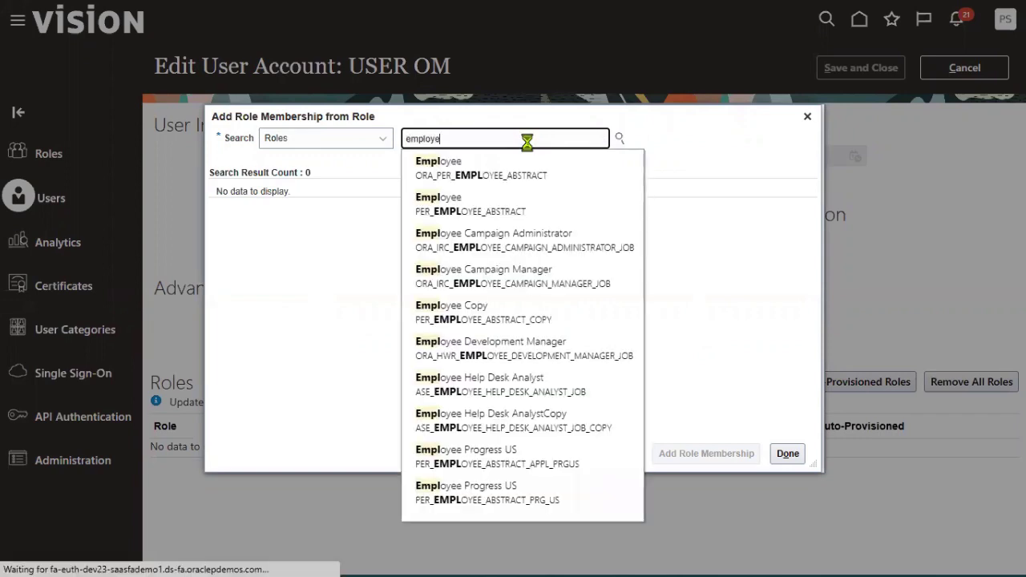
text(e)
click(453, 164)
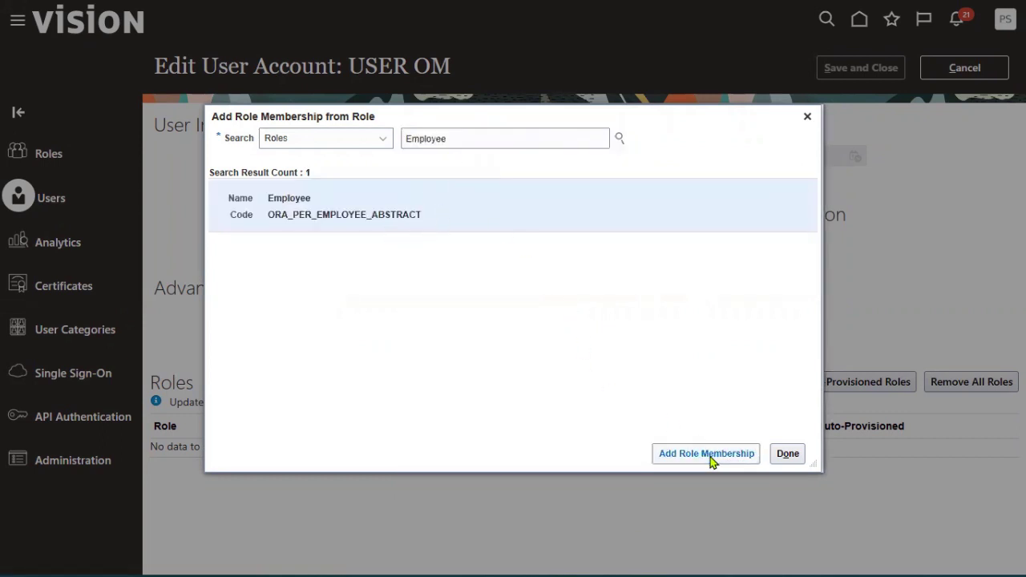
click(709, 454)
drag(460, 138, 369, 138)
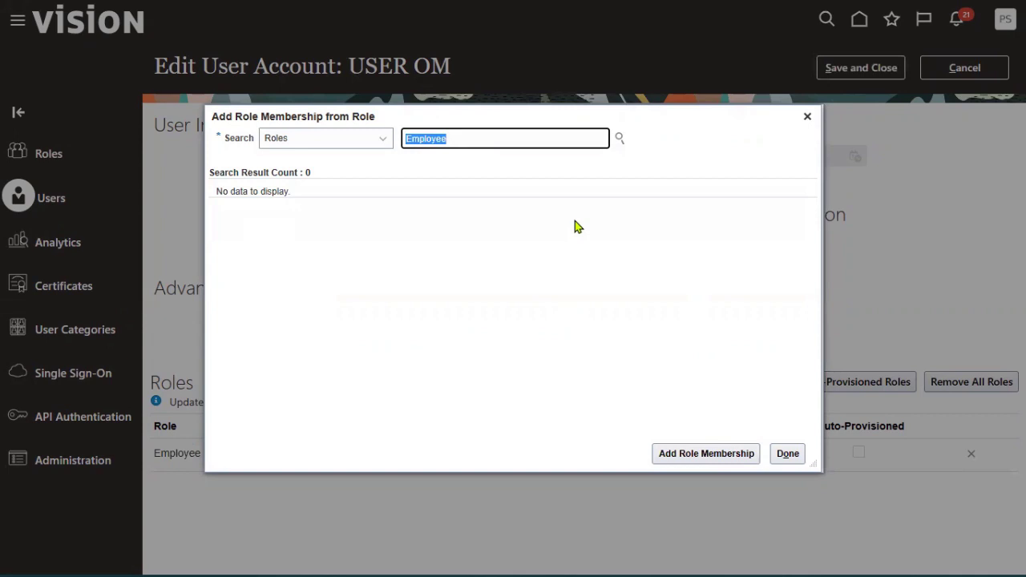
- Add the Order Administrator role membership to the user
text(Order)
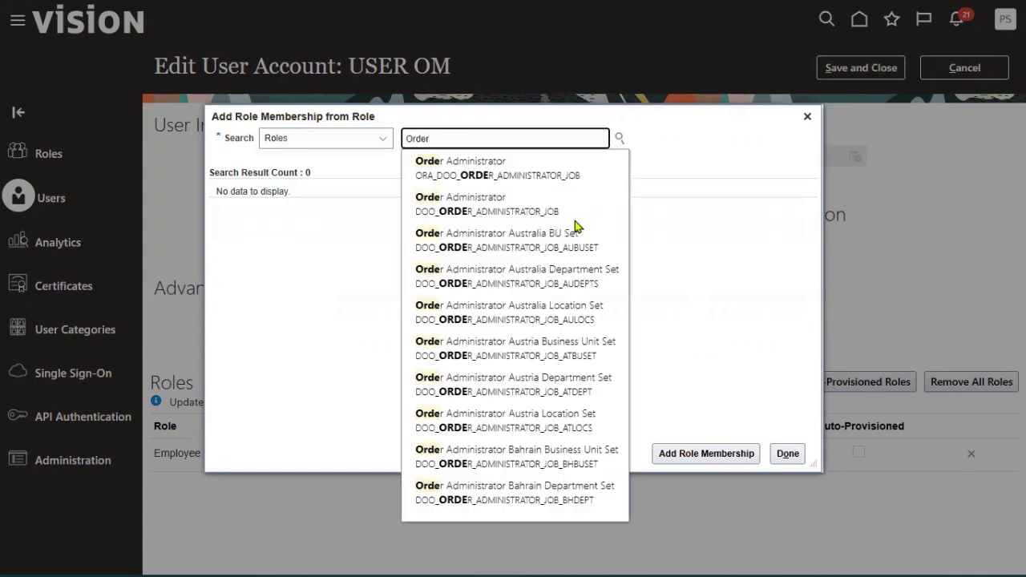
click(515, 194)
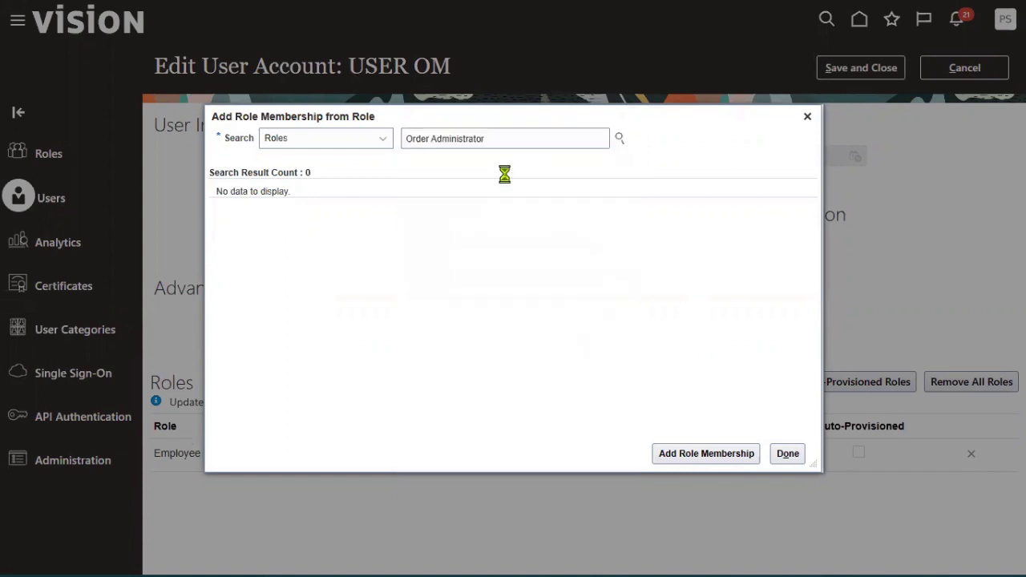
click(545, 207)
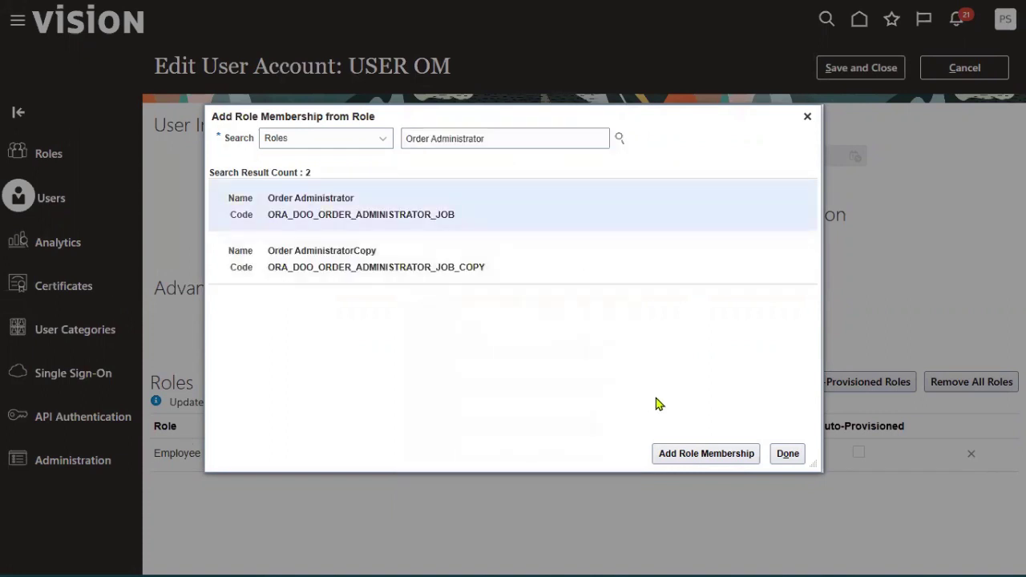
click(676, 453)
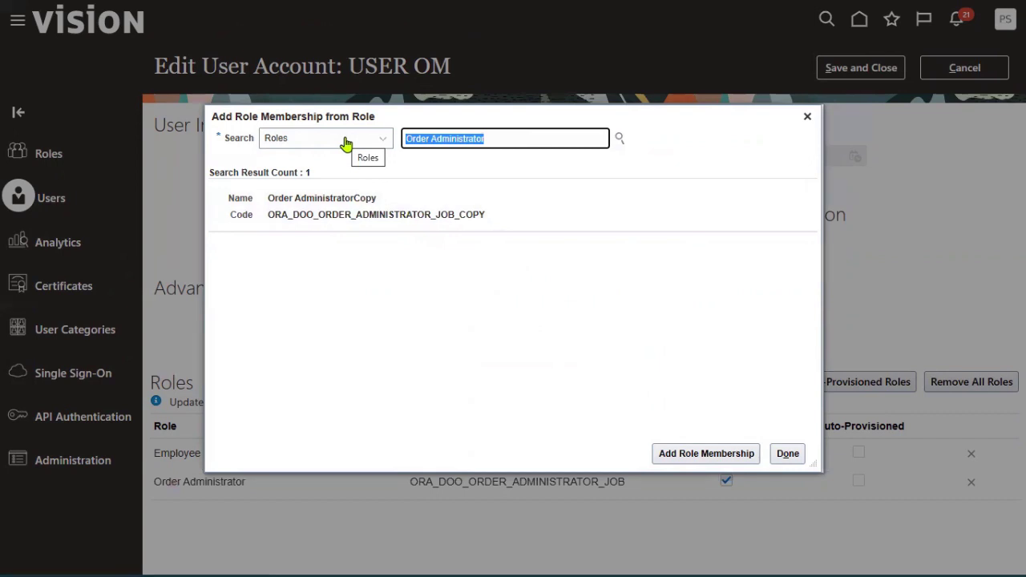
- Add the Order Entry Specialist role membership to the user
text(Order )
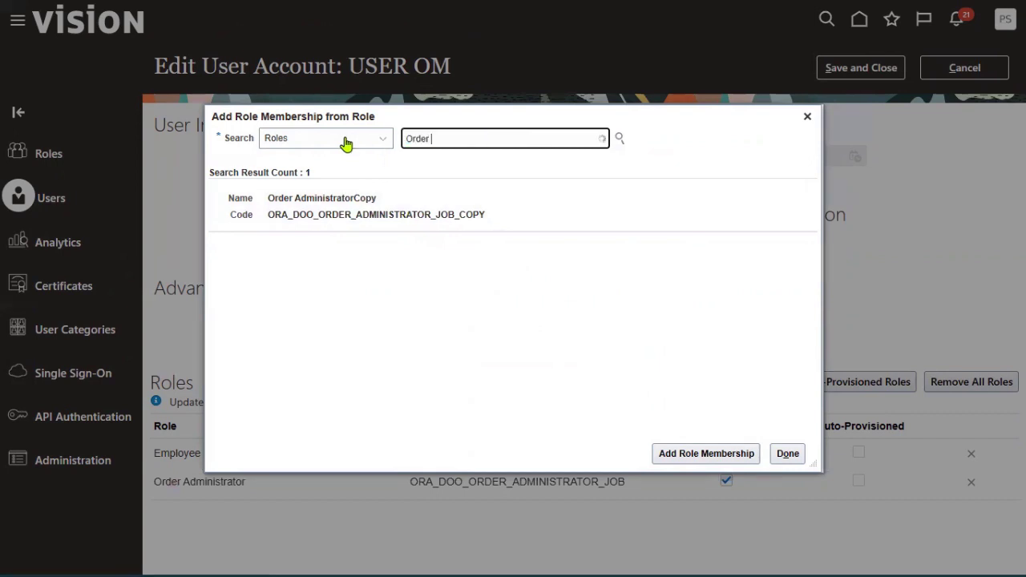
text(en)
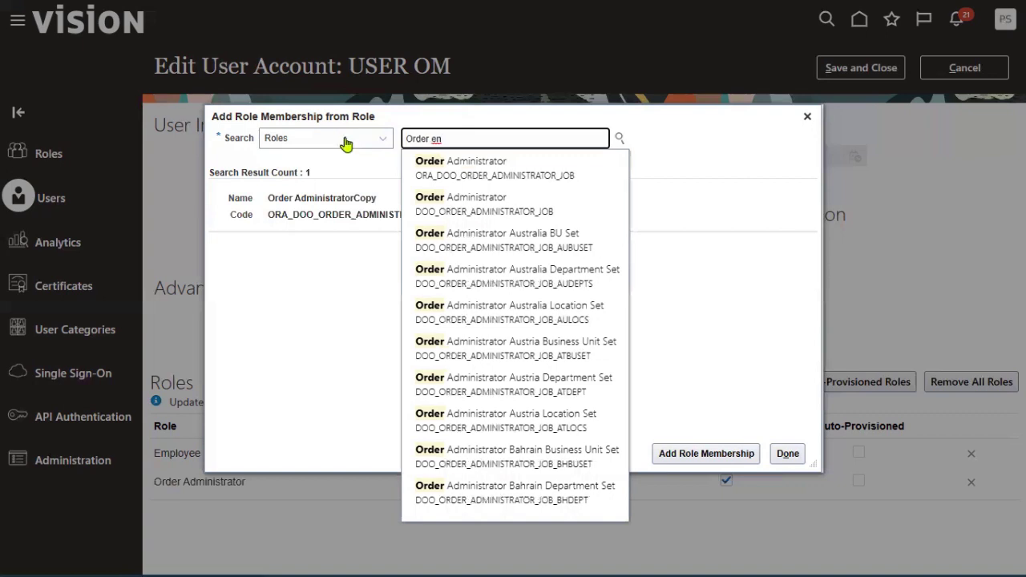
click(456, 163)
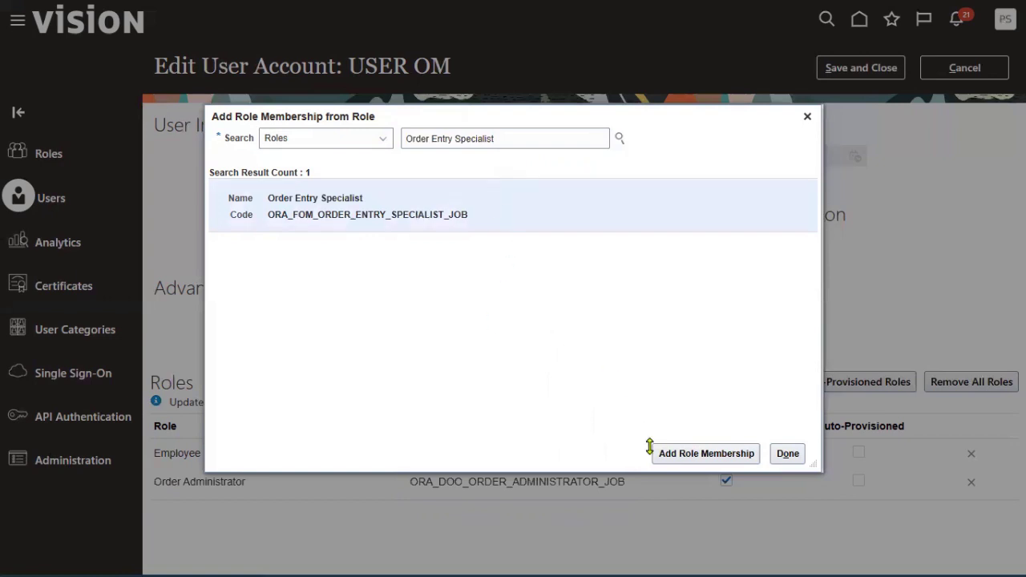
click(680, 457)
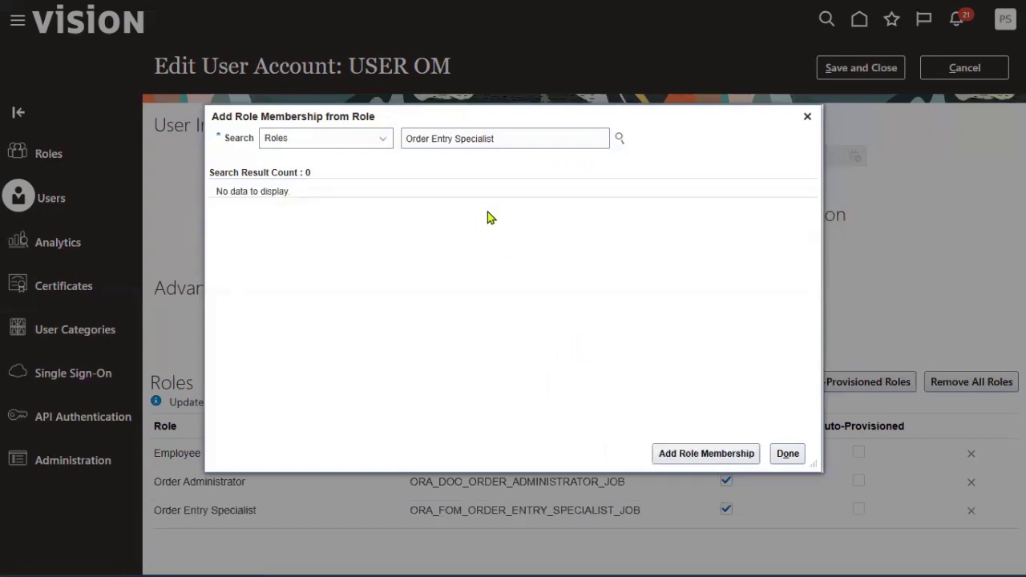
- Finish adding the three roles, save the user account, and return to the User Accounts list
click(787, 454)
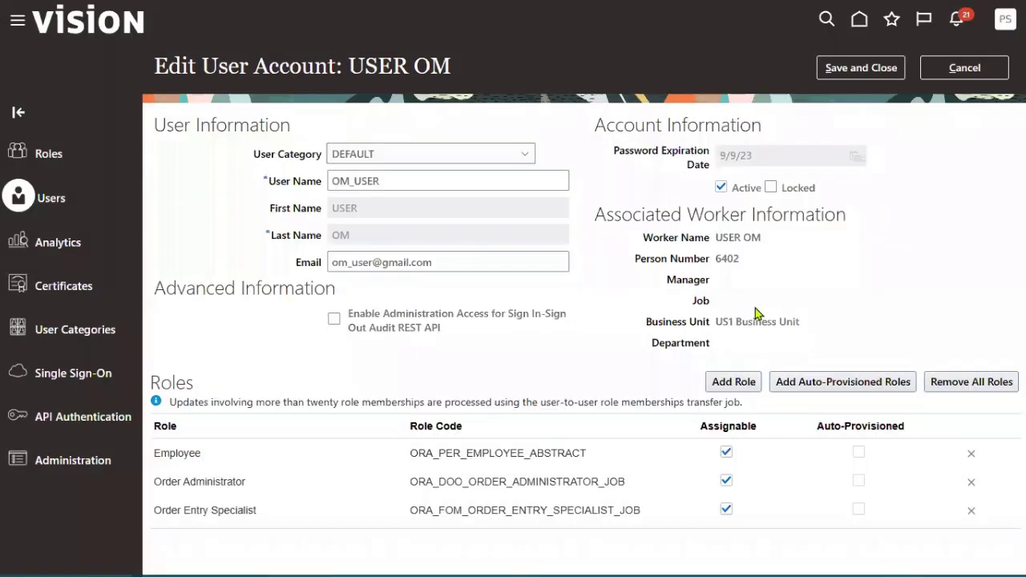
click(865, 71)
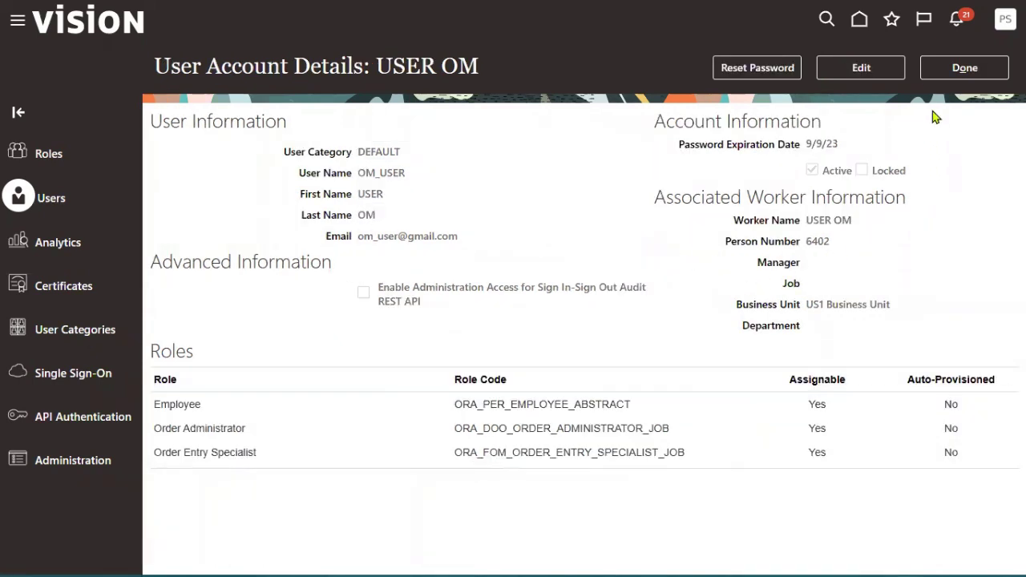
click(938, 69)
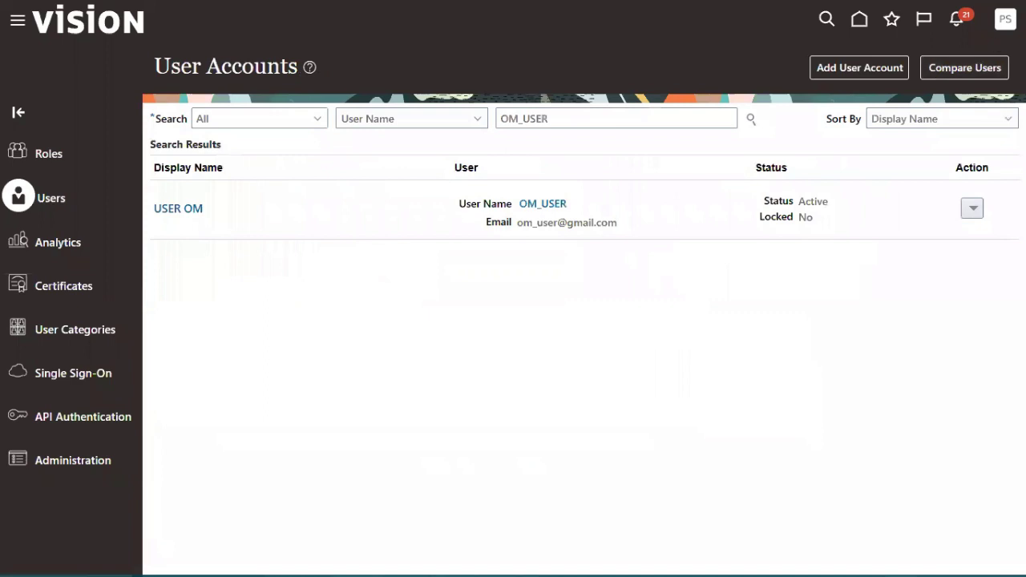
- Go to Setup and Maintenance from the Settings and Actions menu
click(1004, 18)
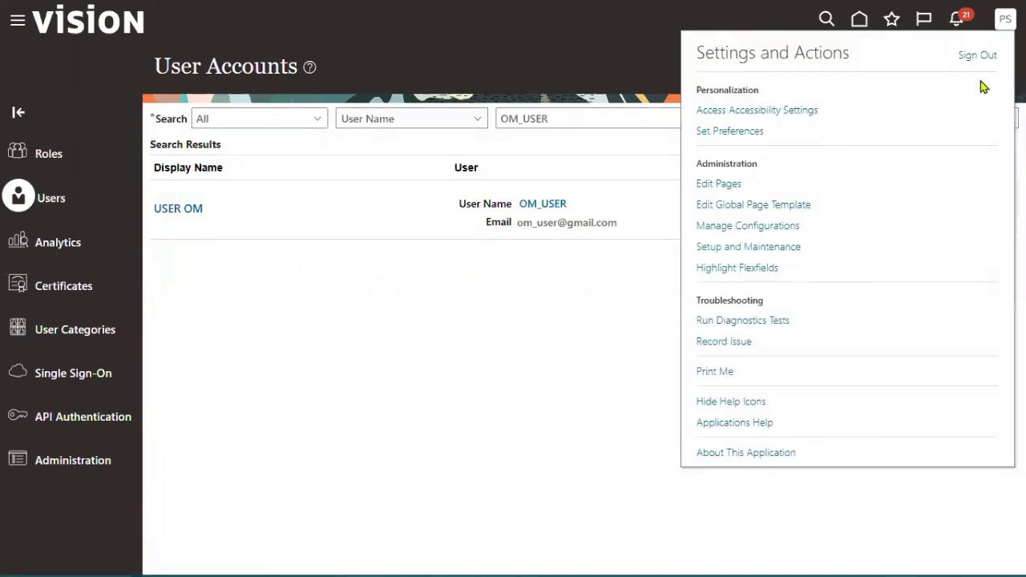
click(770, 248)
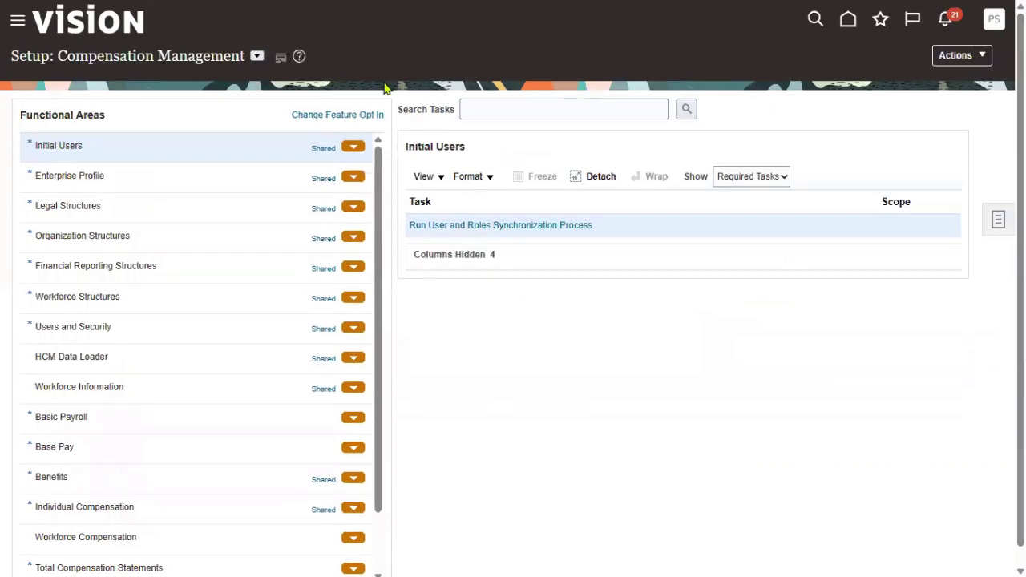
- Find the 'data access' task in Financials and create a new Manage Data Access for Users entry
click(493, 112)
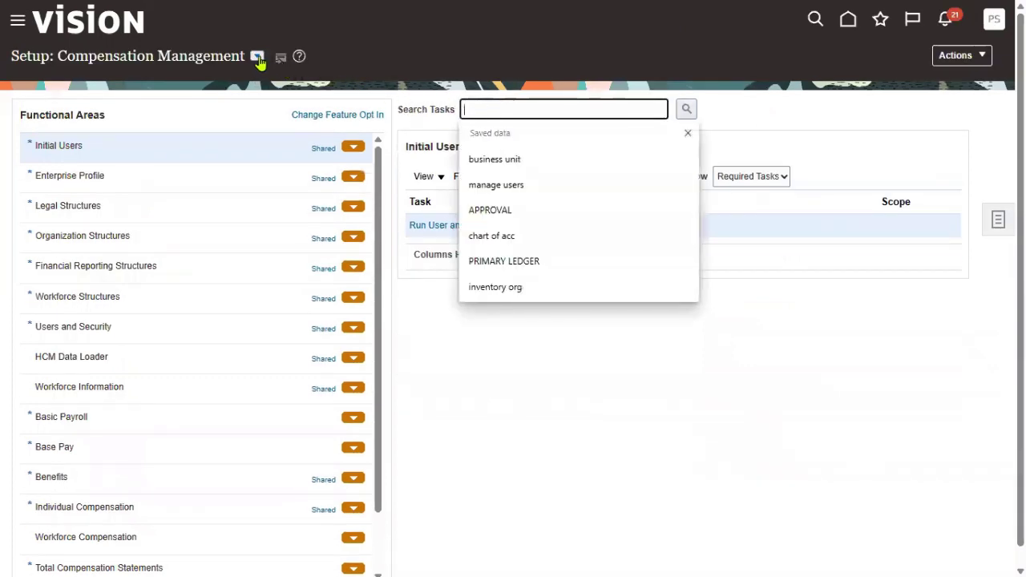
click(256, 55)
click(513, 109)
text(d)
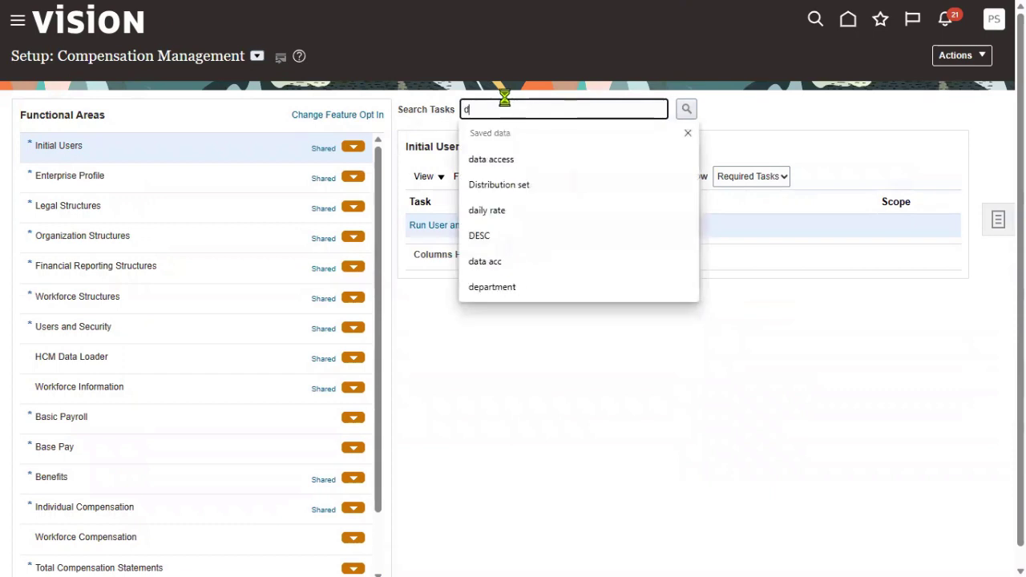
text(ata)
text( access)
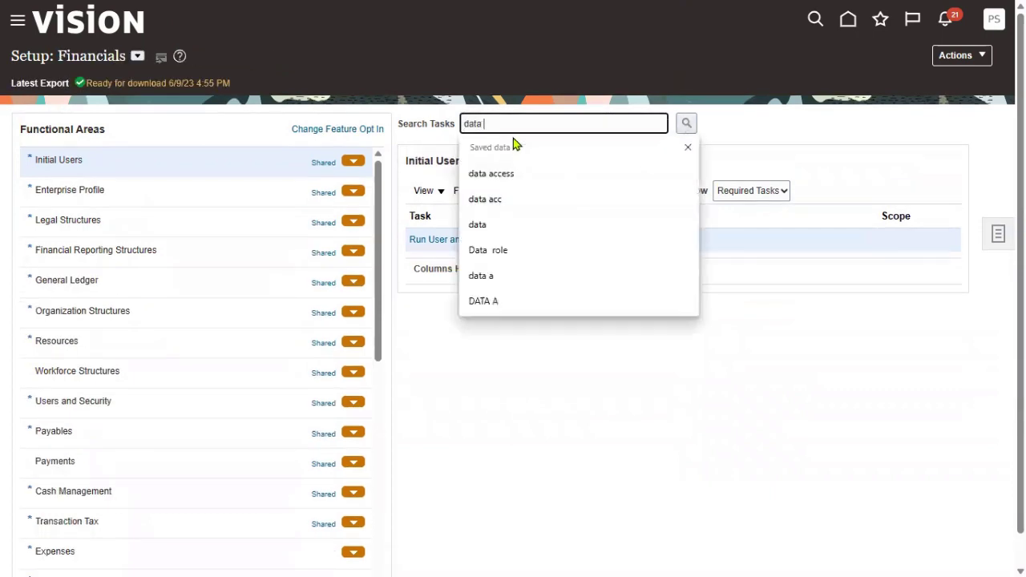
click(531, 173)
click(682, 127)
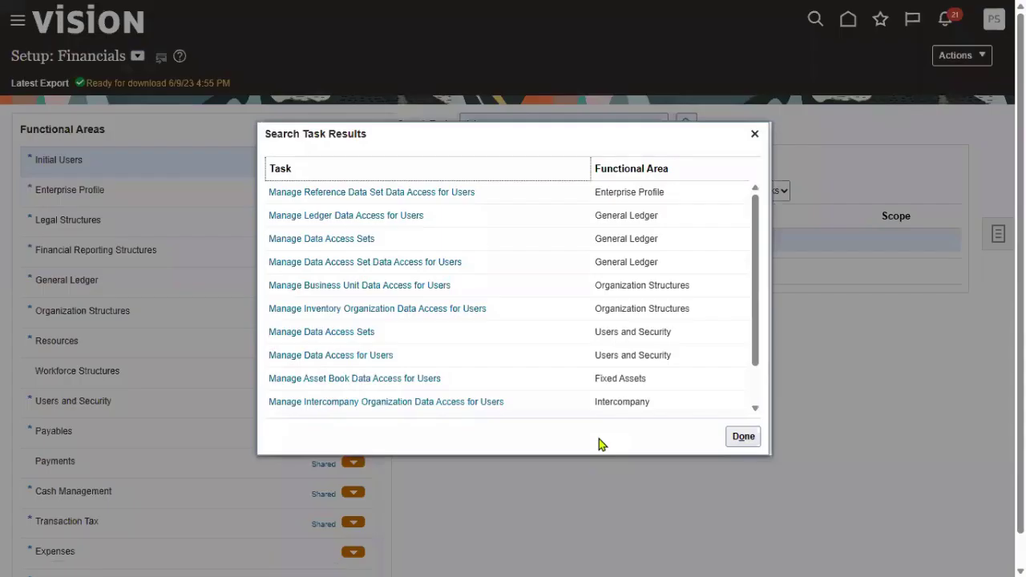
click(360, 355)
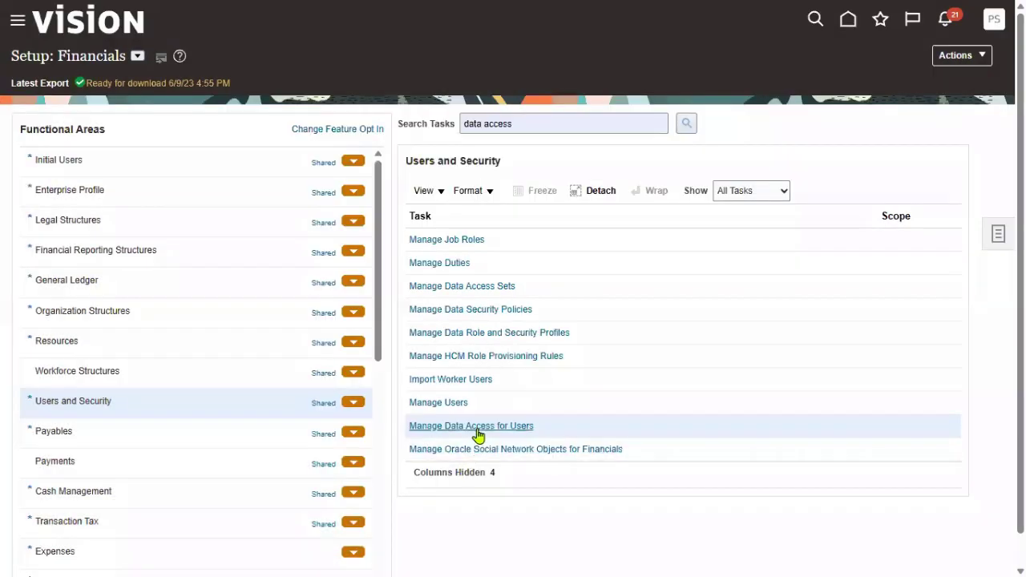
click(478, 433)
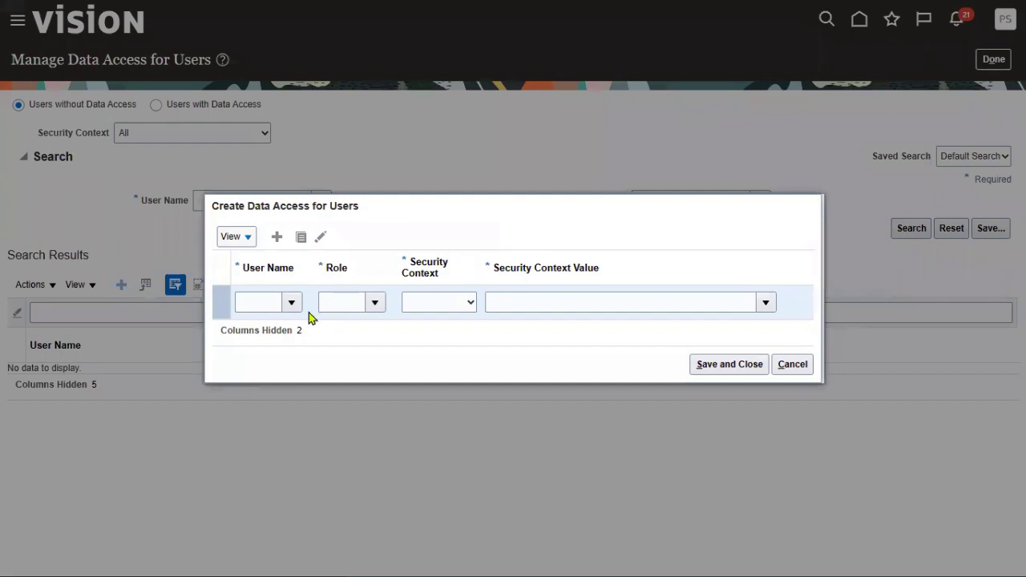
- Give the order-management user Order Administrator access on Reference data set Common Set
click(265, 301)
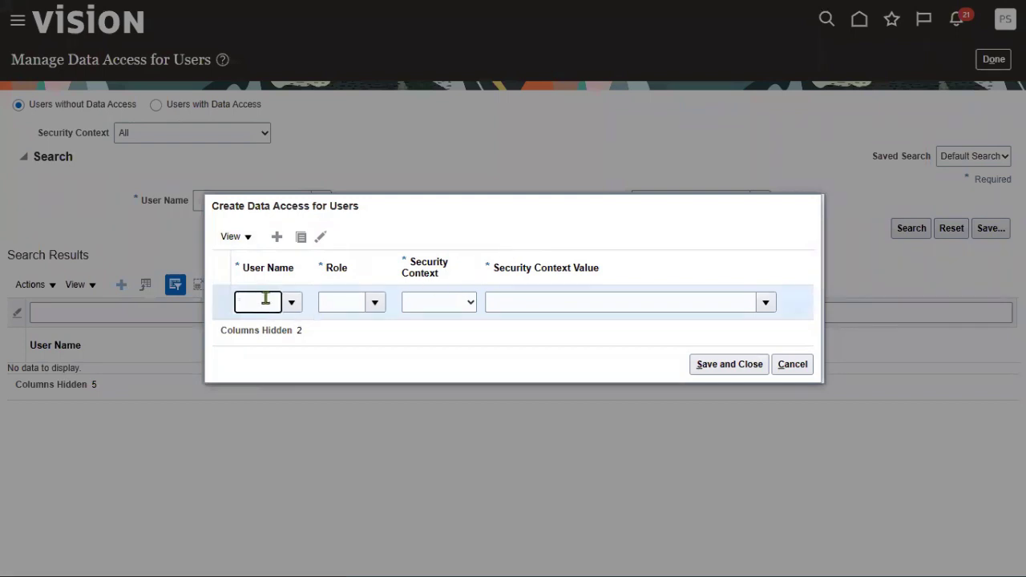
text(OM_USER)
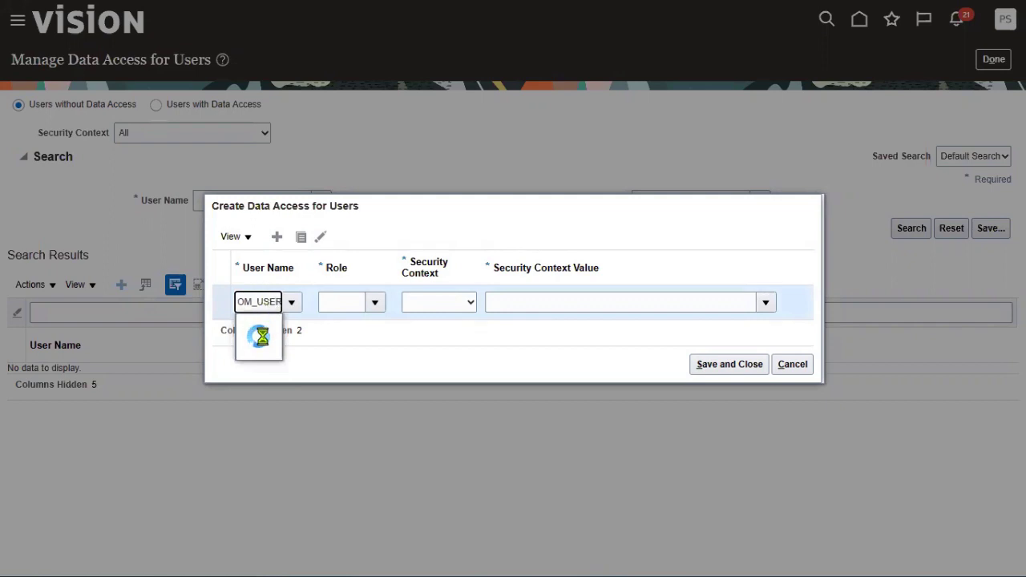
click(278, 325)
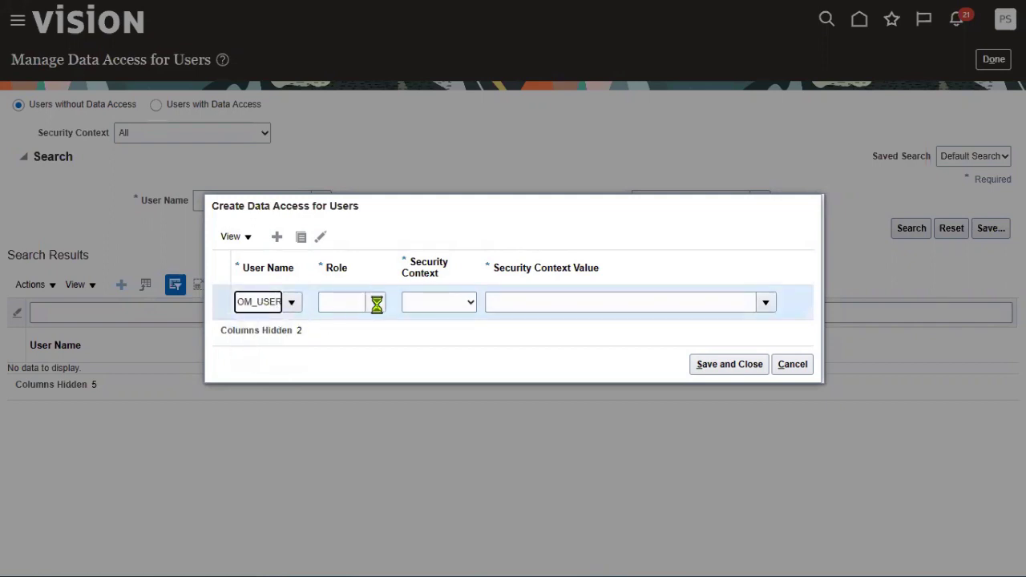
click(374, 302)
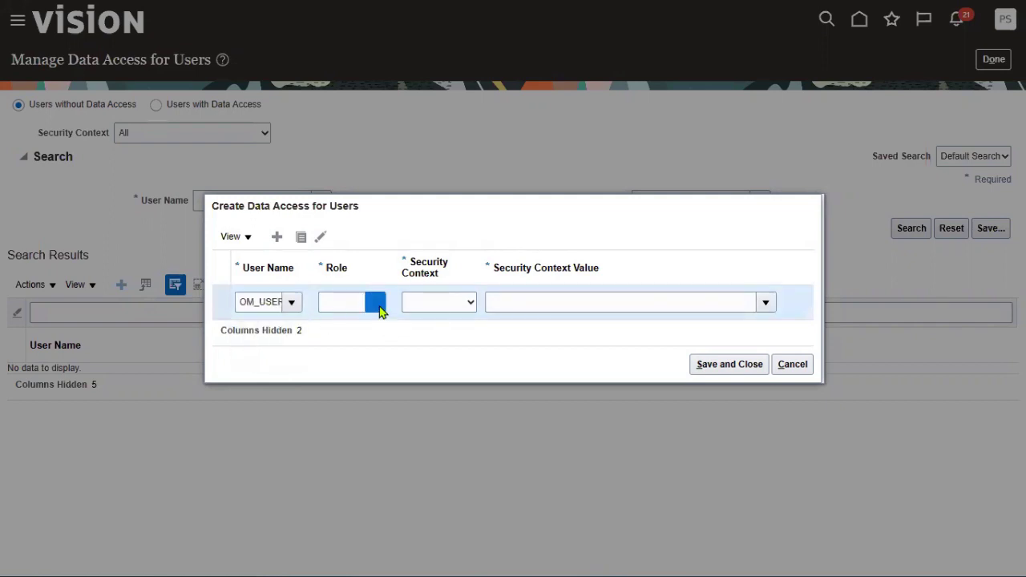
click(385, 350)
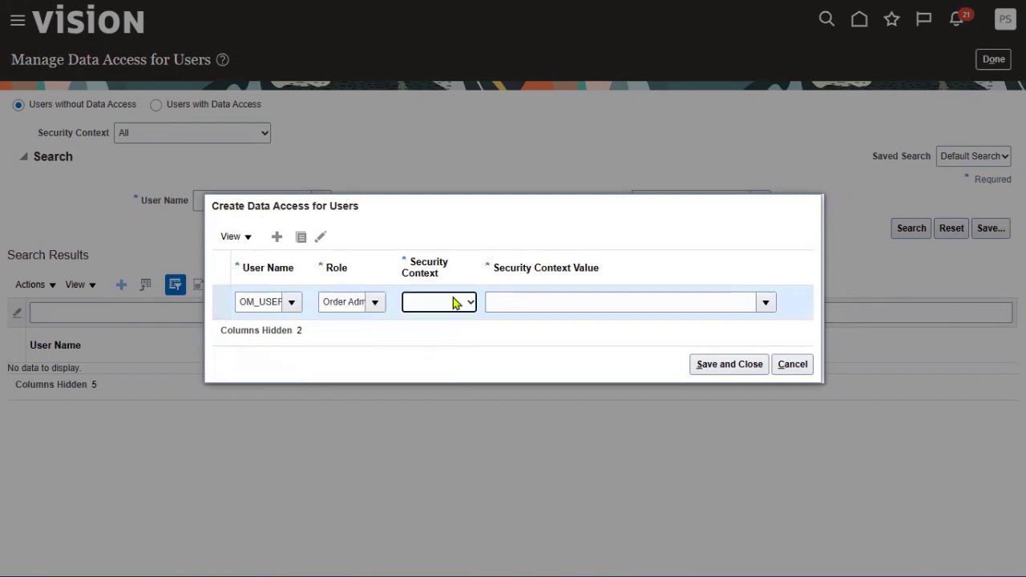
click(456, 302)
click(452, 330)
click(516, 309)
text(COMM)
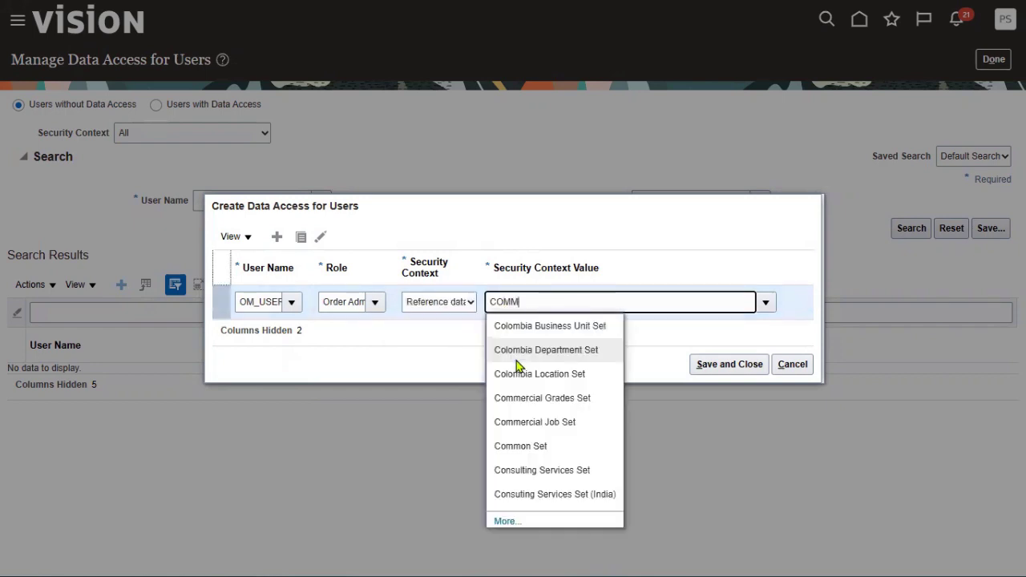
click(543, 446)
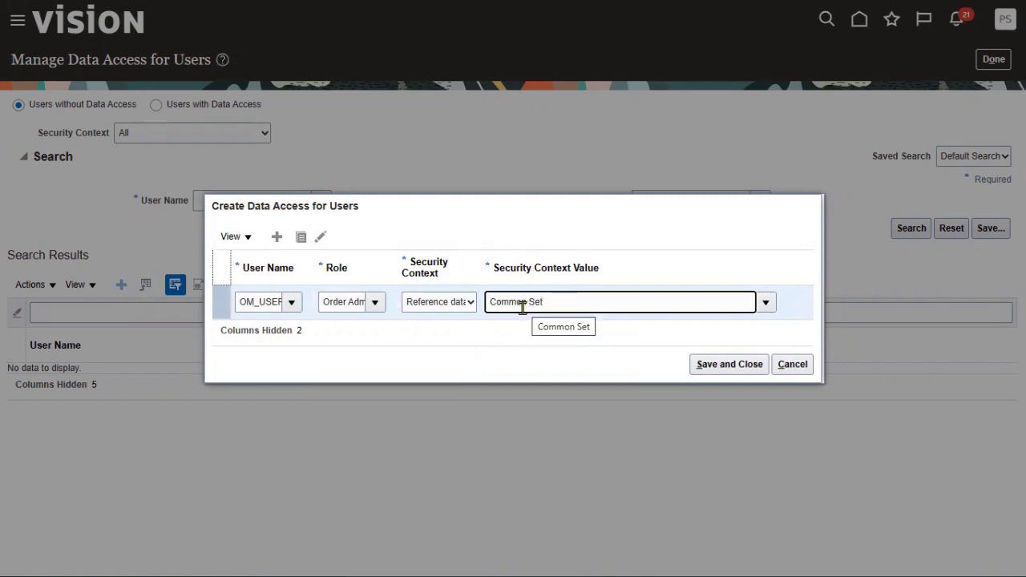
- Add an Order Entry Specialist row for Business unit US1 Business Unit and save
click(321, 237)
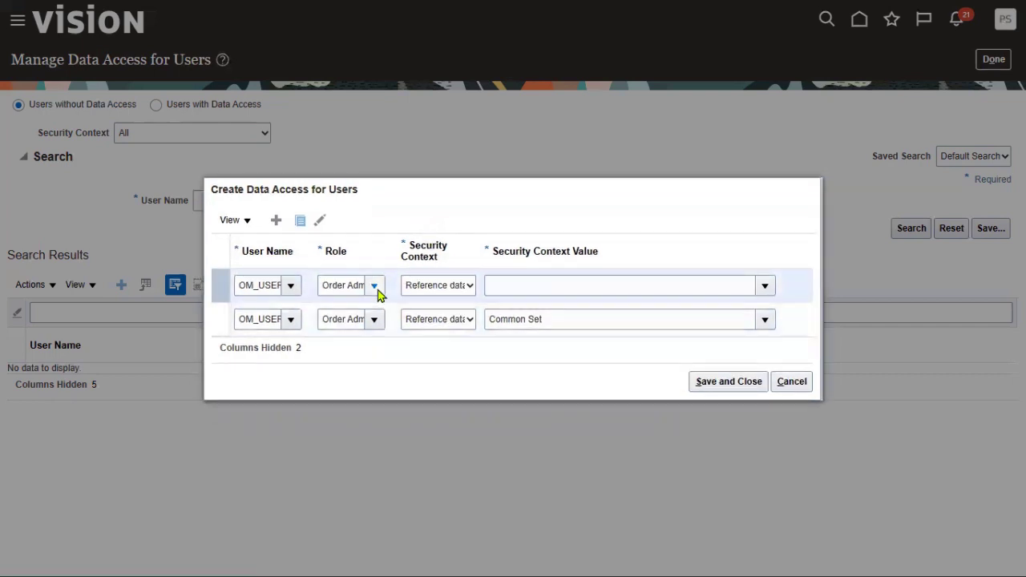
click(374, 286)
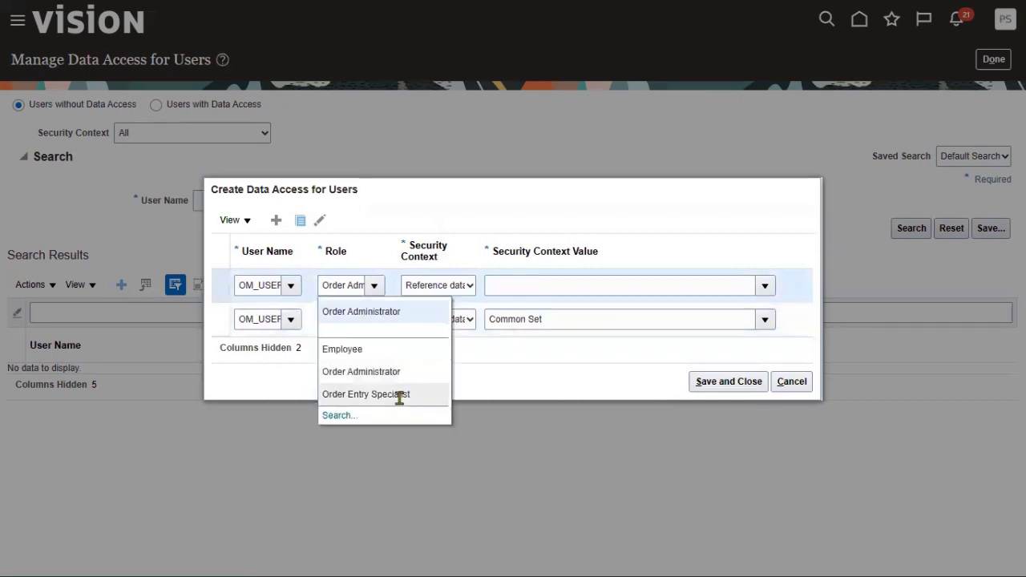
click(400, 394)
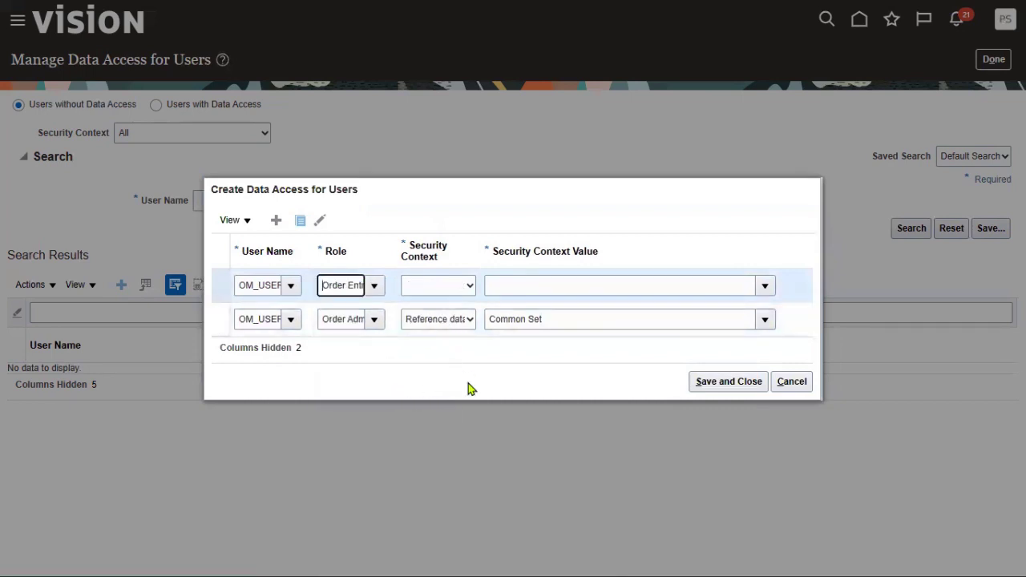
click(457, 291)
click(452, 318)
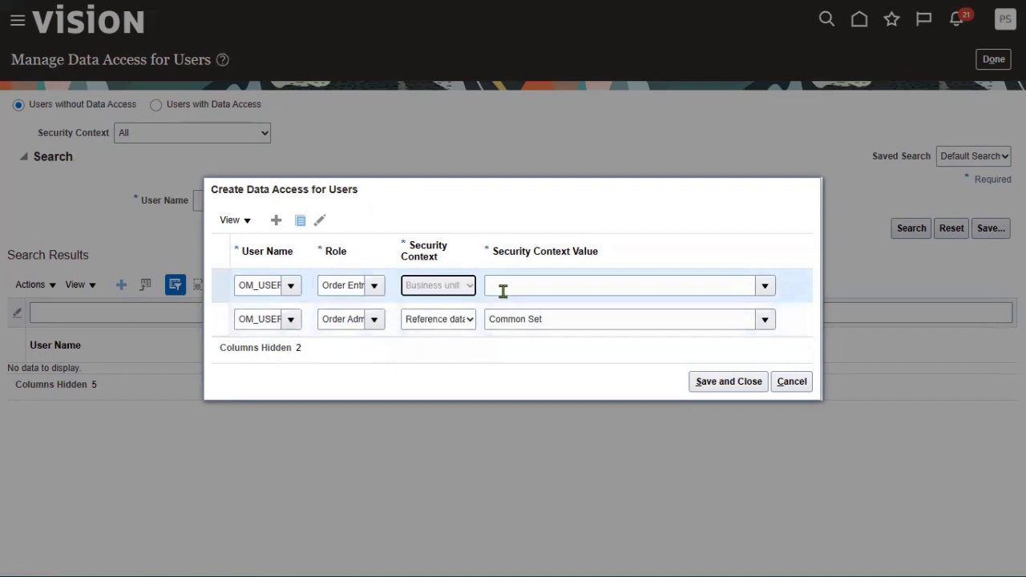
click(502, 290)
text(US)
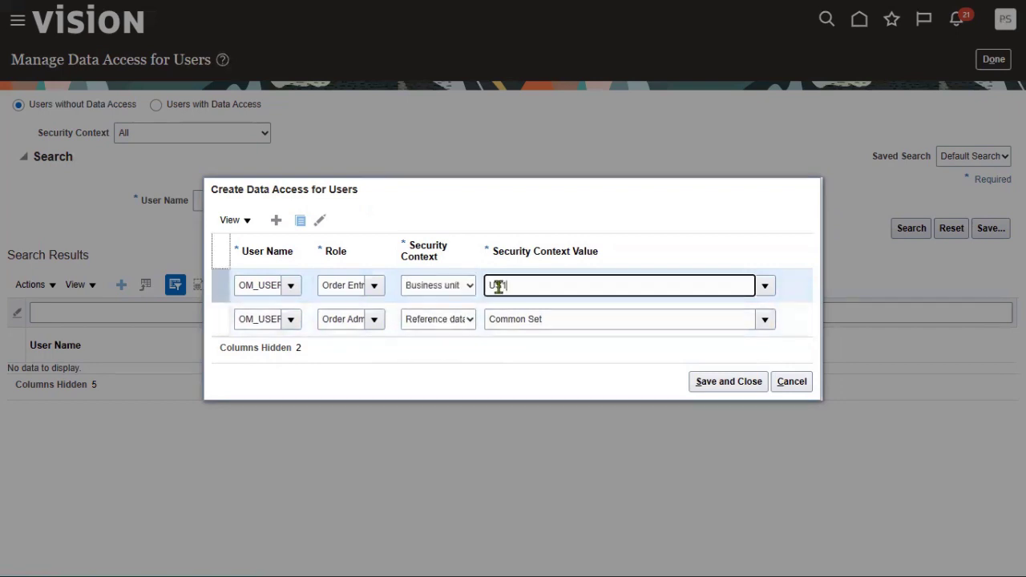
text(1)
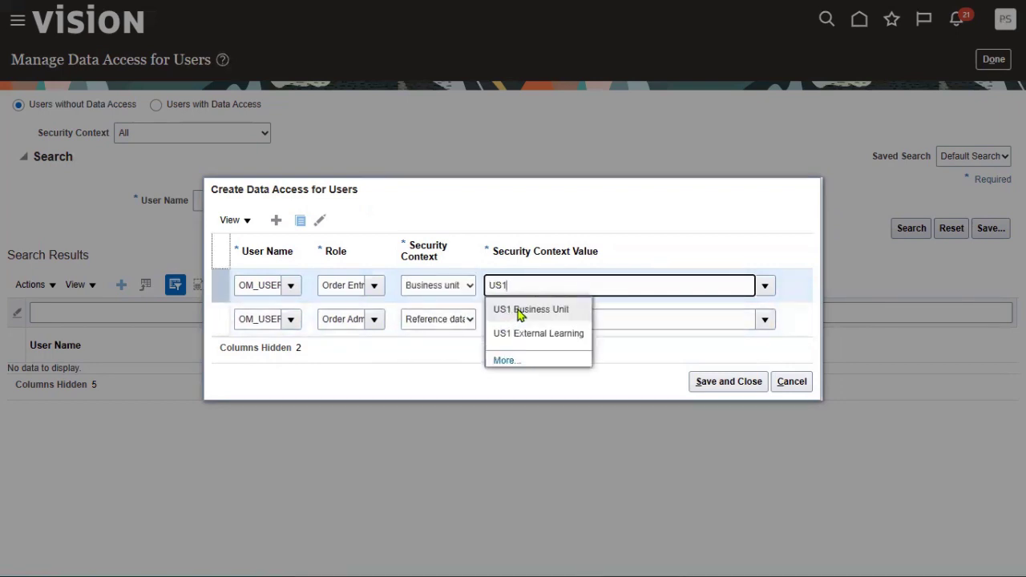
click(519, 311)
click(725, 383)
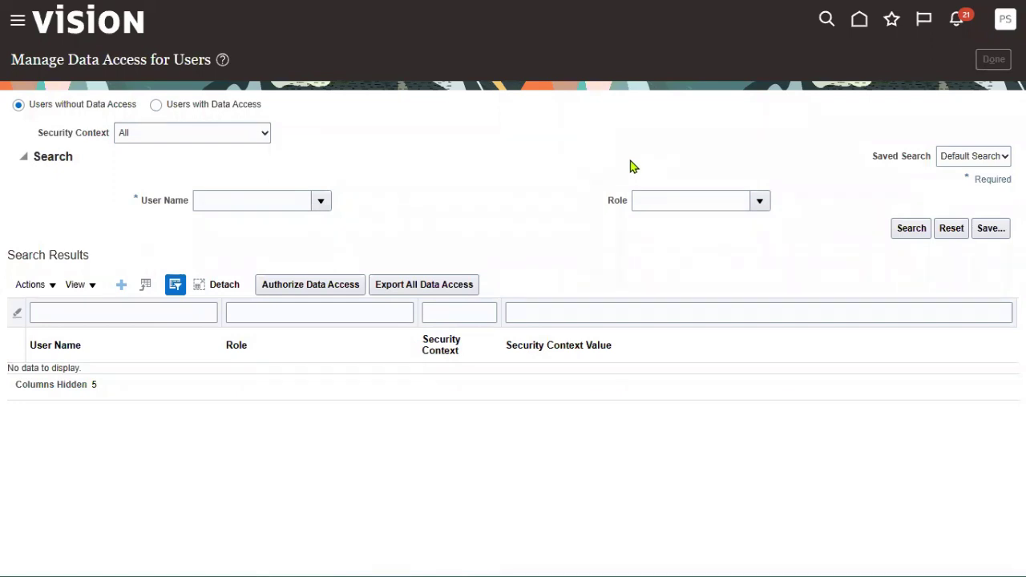
- Submit the Run User and Roles Synchronization Process from Initial Users and acknowledge the confirmation
click(203, 161)
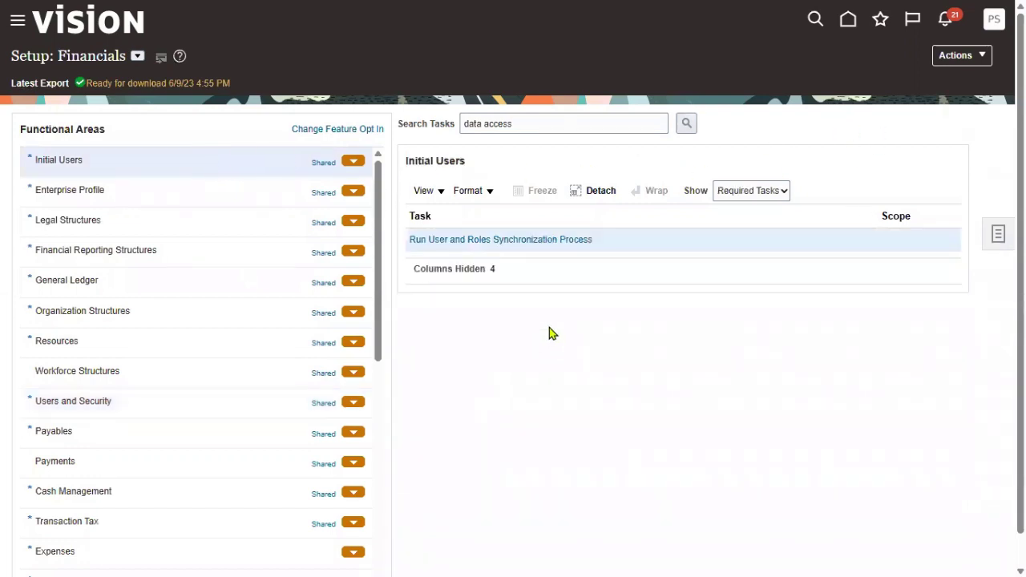
click(554, 240)
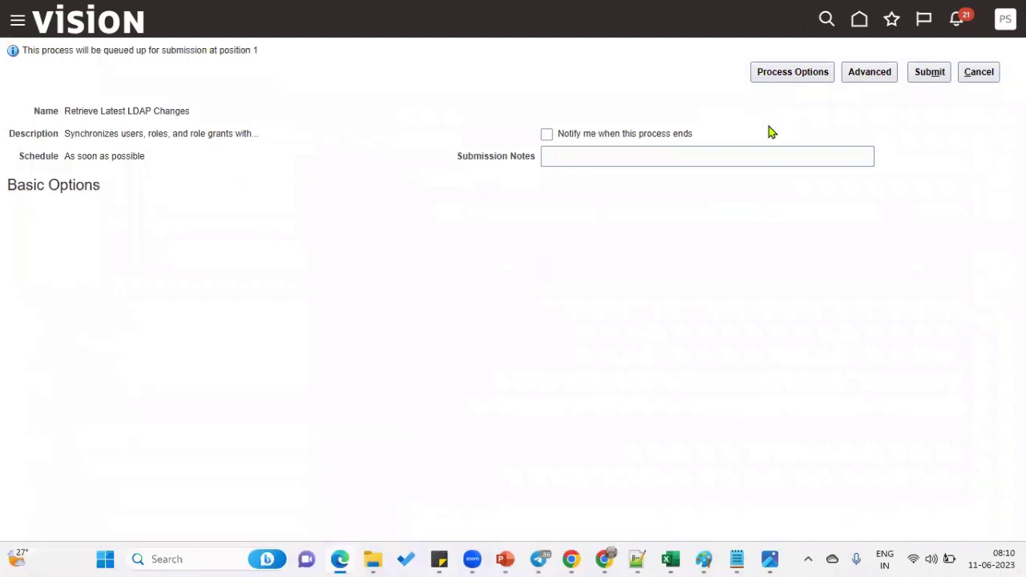
click(926, 77)
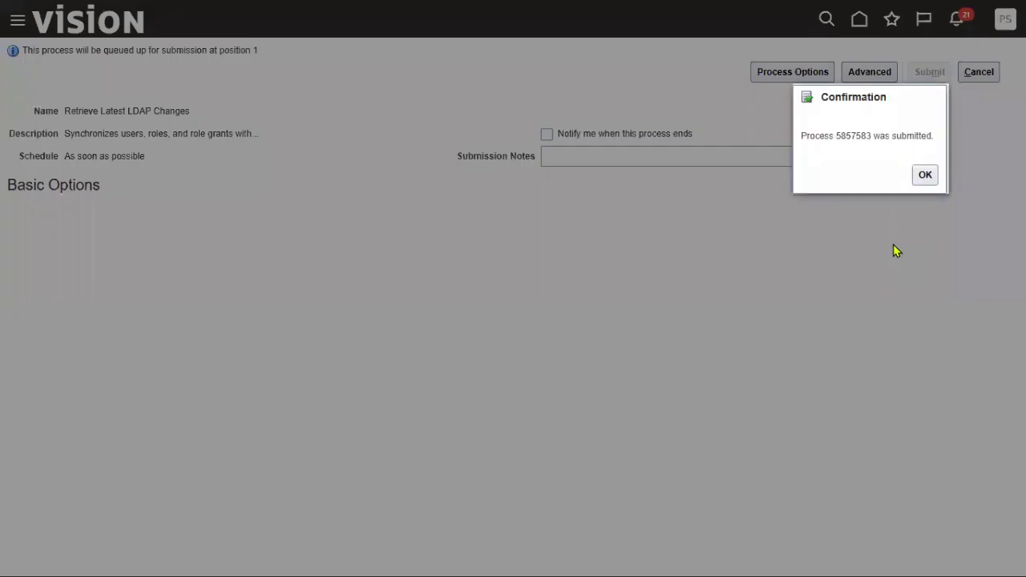
click(927, 175)
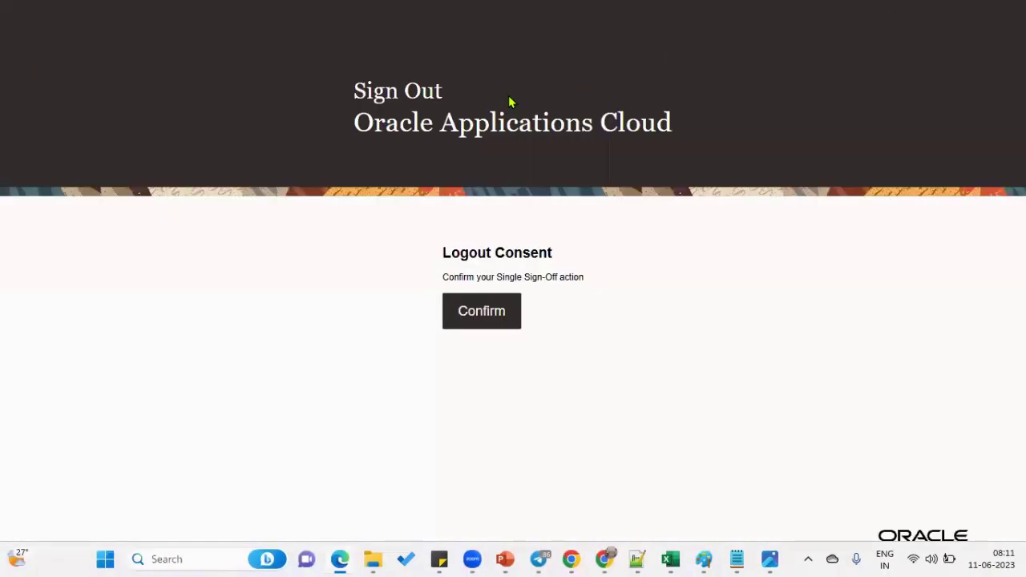
- Sign out and sign back in with the saved order-management user login
click(482, 311)
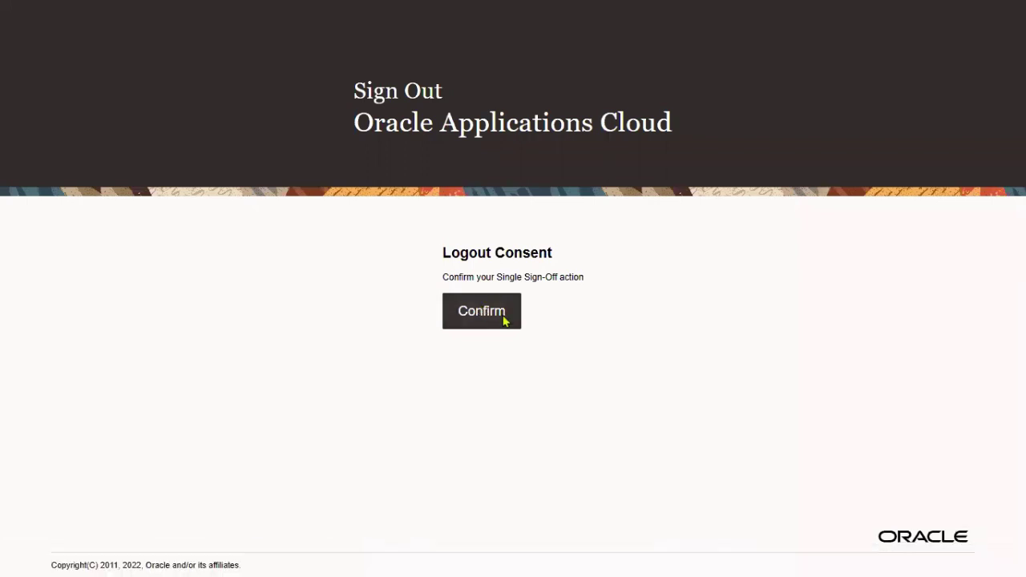
click(518, 279)
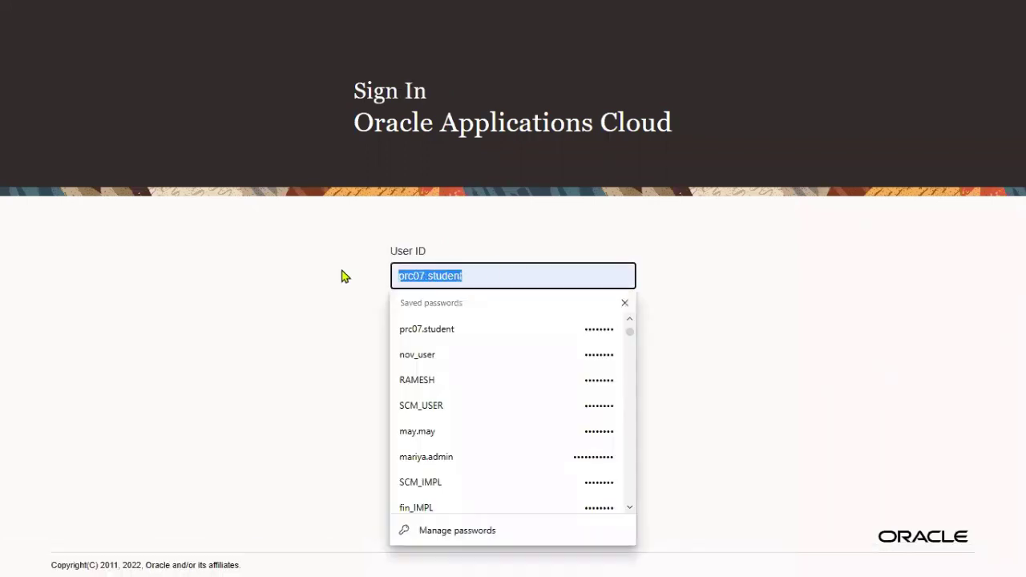
text(OM)
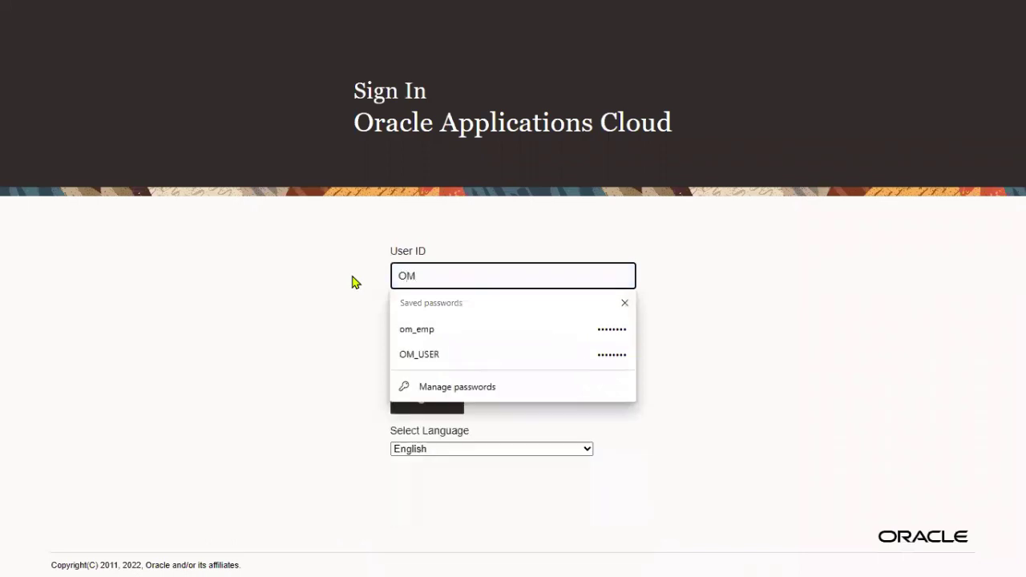
click(443, 358)
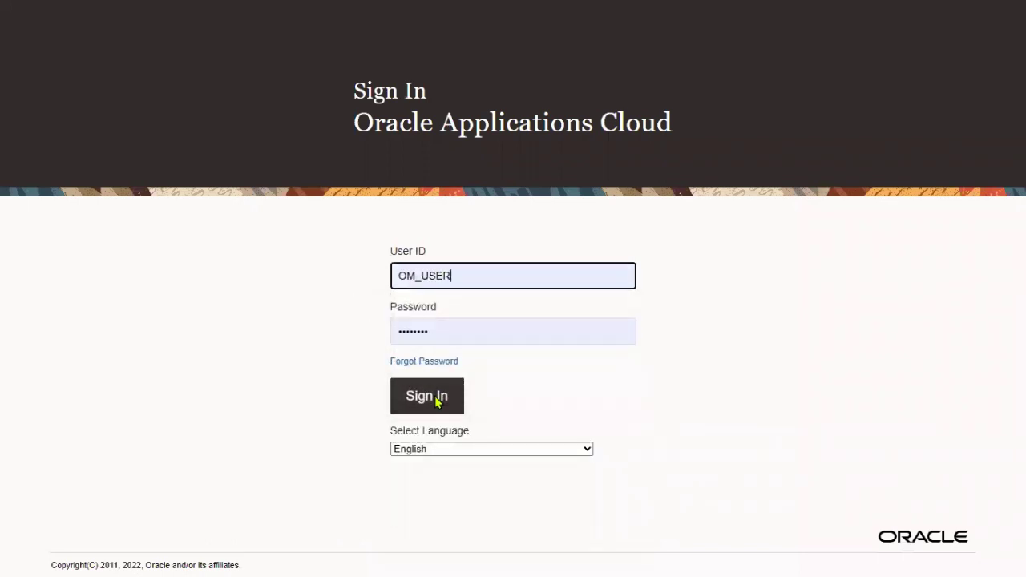
click(438, 401)
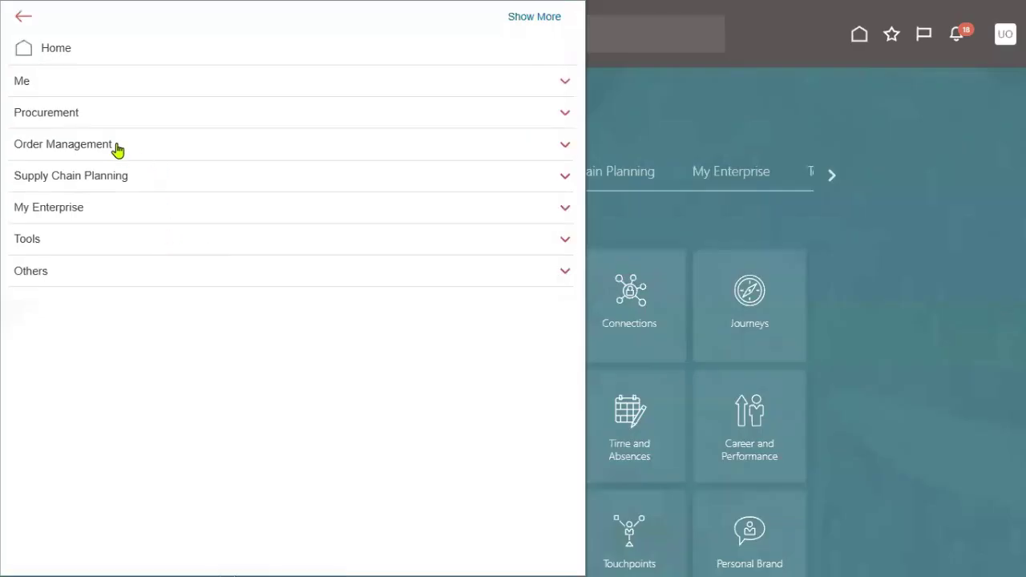
- Open the Order Management work area from the navigator and start a new sales order
click(116, 145)
click(251, 169)
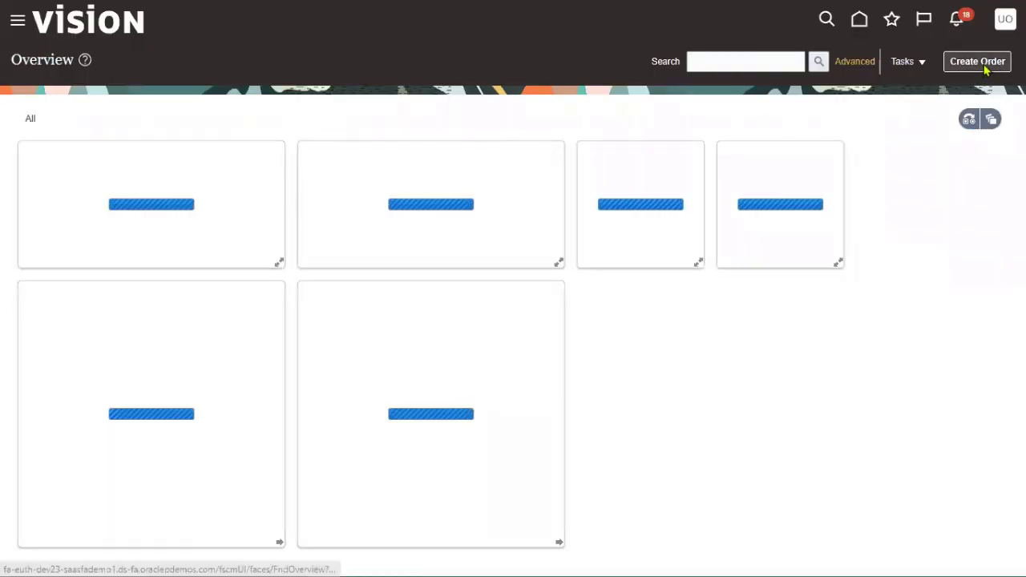
click(985, 71)
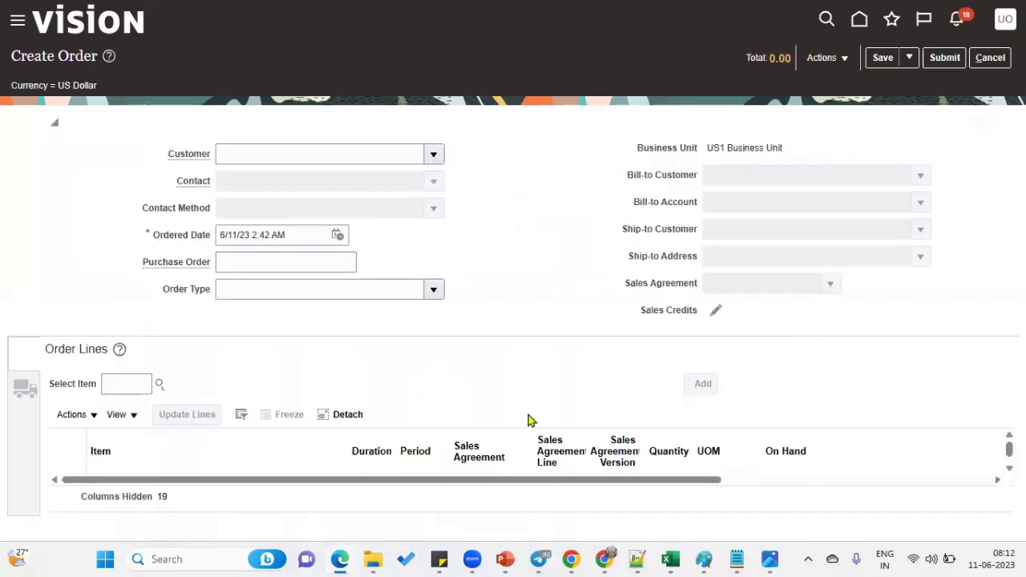
- Set the order's customer to Business World, searching with 'bUSINE'
click(359, 147)
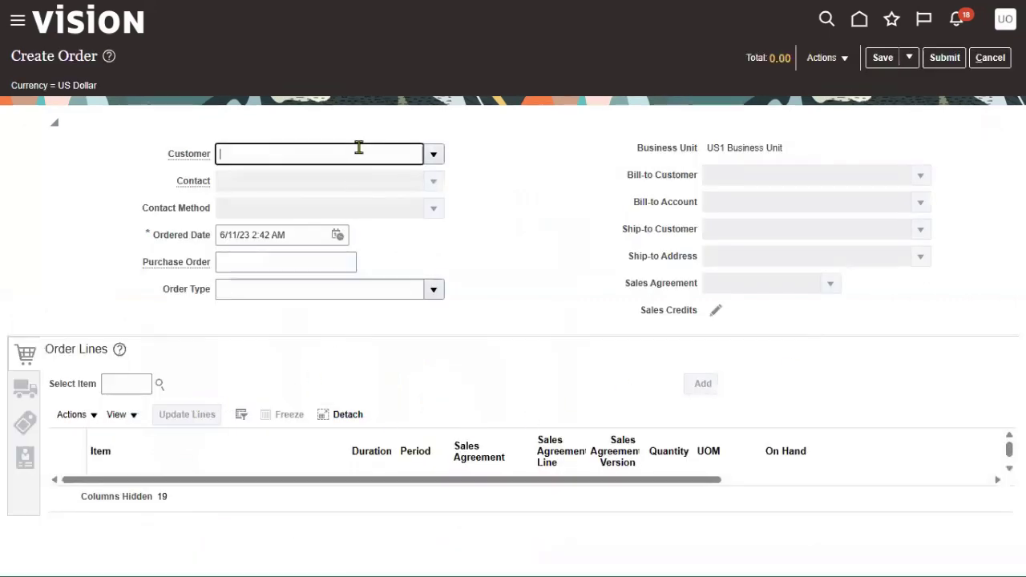
text(bUSINE)
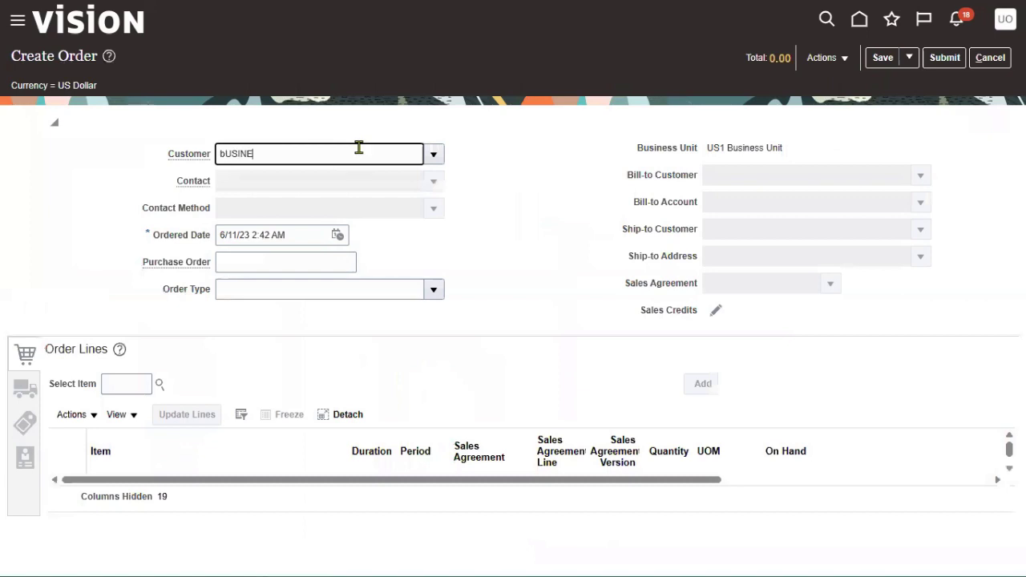
click(293, 177)
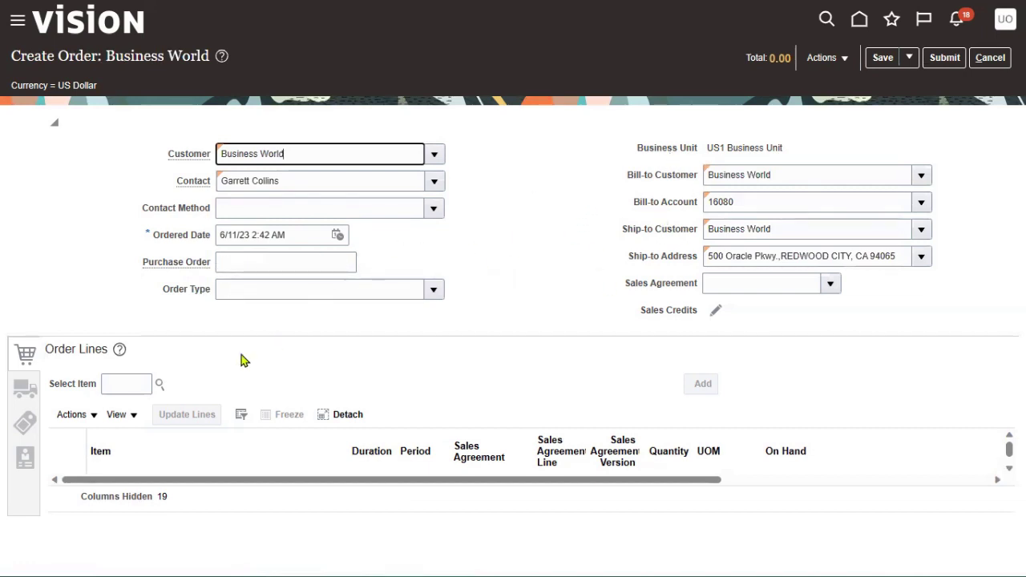
click(131, 381)
- Choose item AS85000 Green Server 1000 for the order line via an AS8 search
text(AS8)
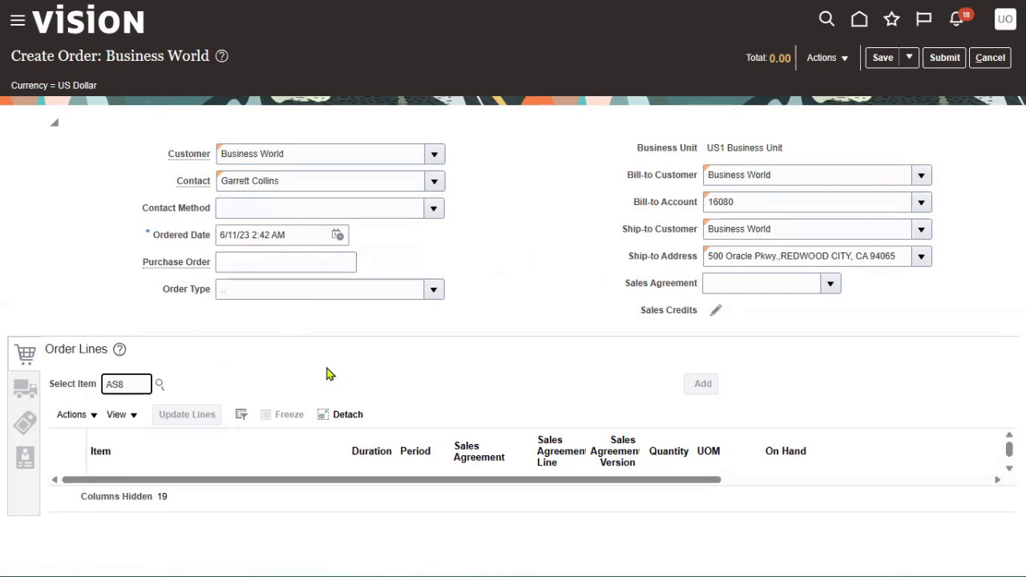
key(Tab)
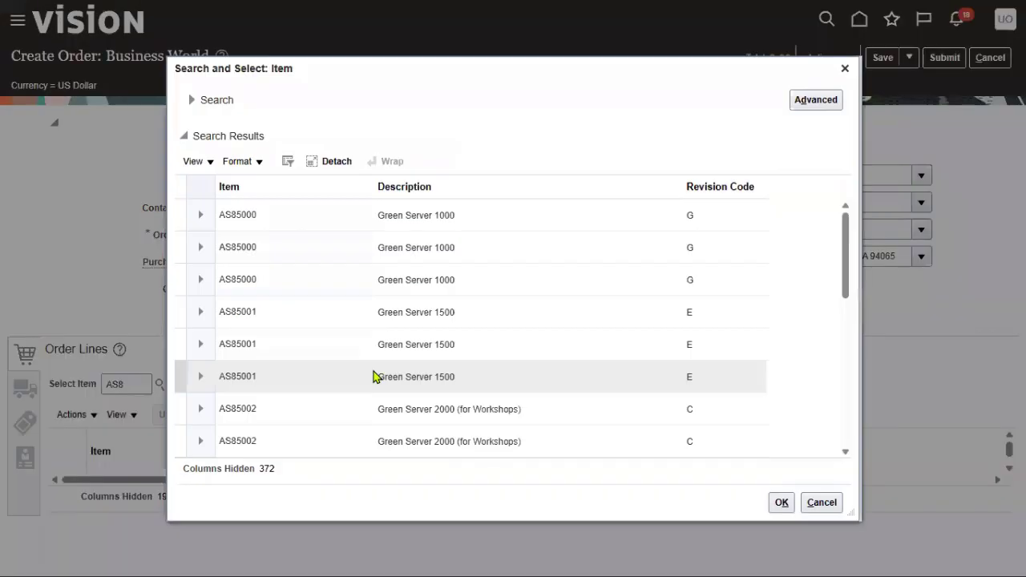
click(579, 226)
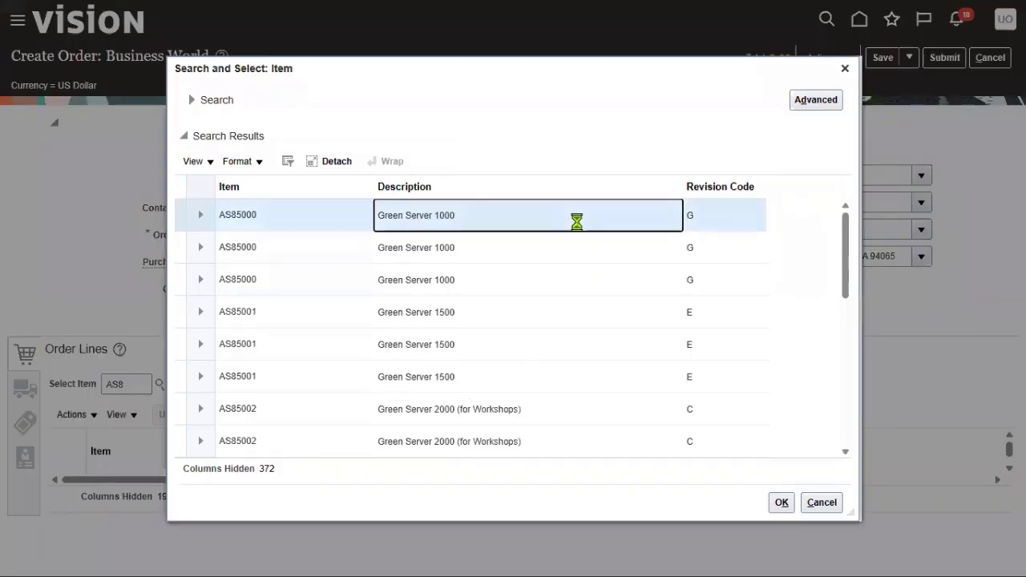
click(782, 502)
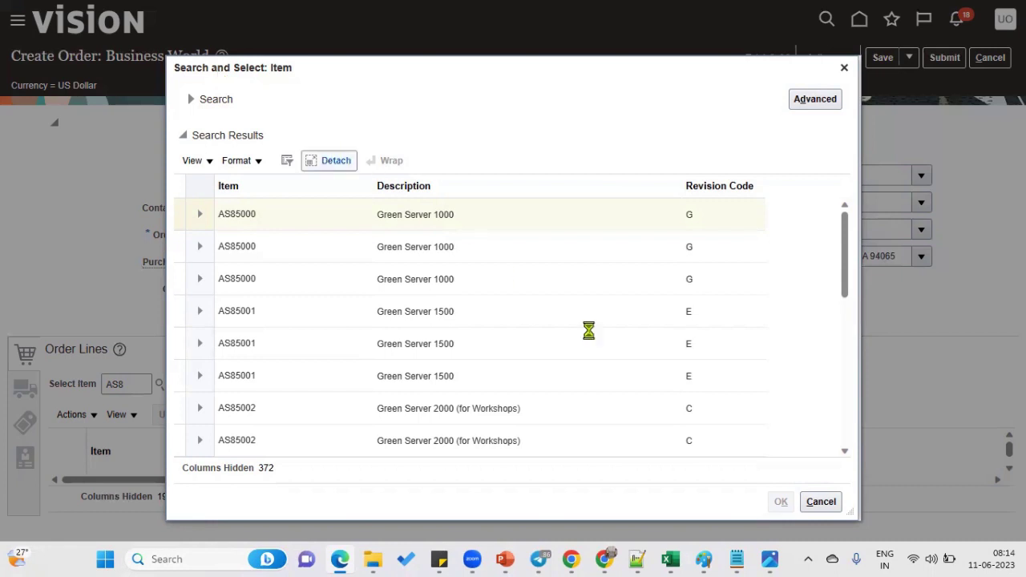
key(Return)
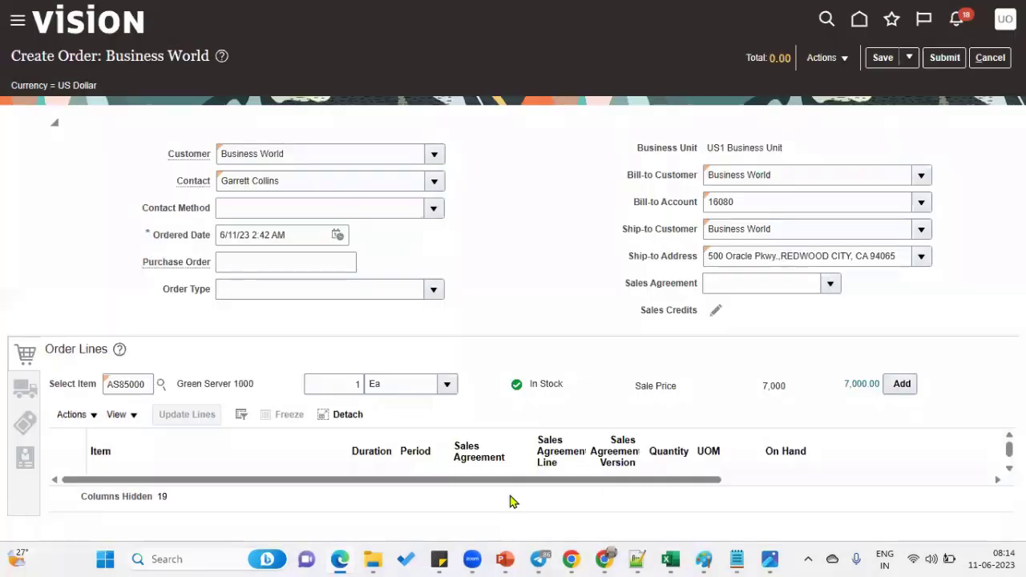
click(346, 384)
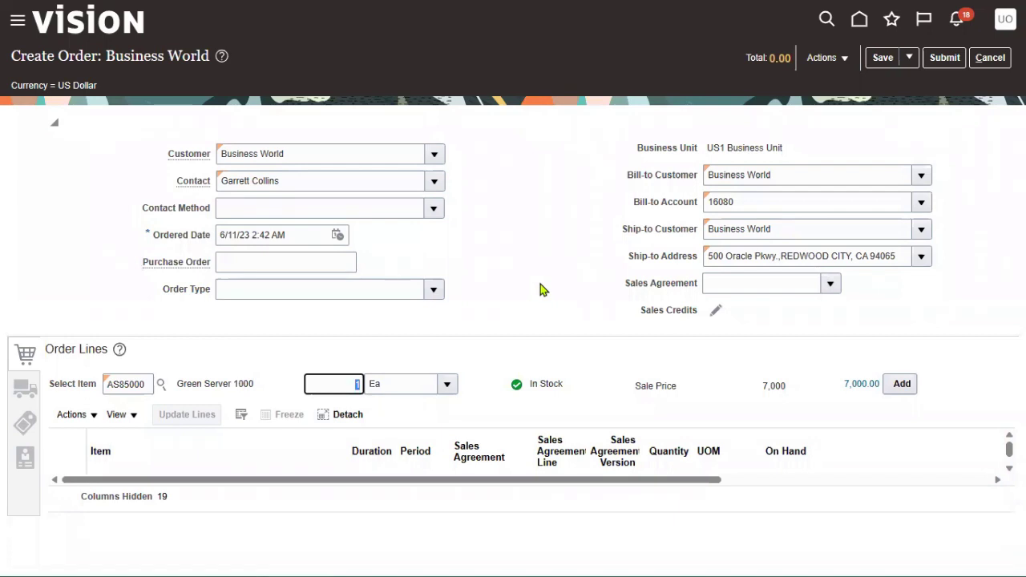
- Add a line of 6 Green Server 1000 to the order, totalling 41,940.00
text(6)
click(558, 335)
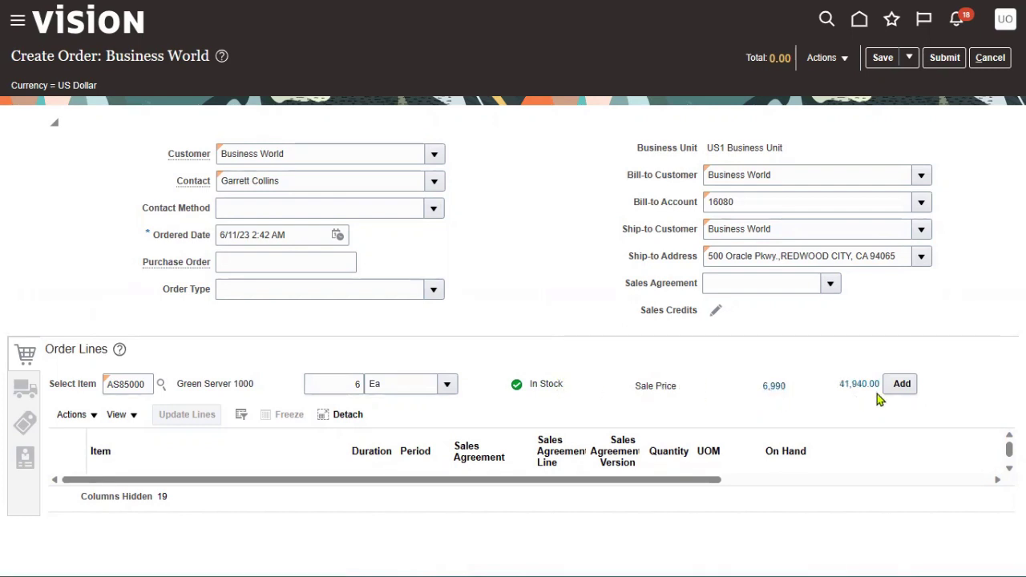
click(912, 389)
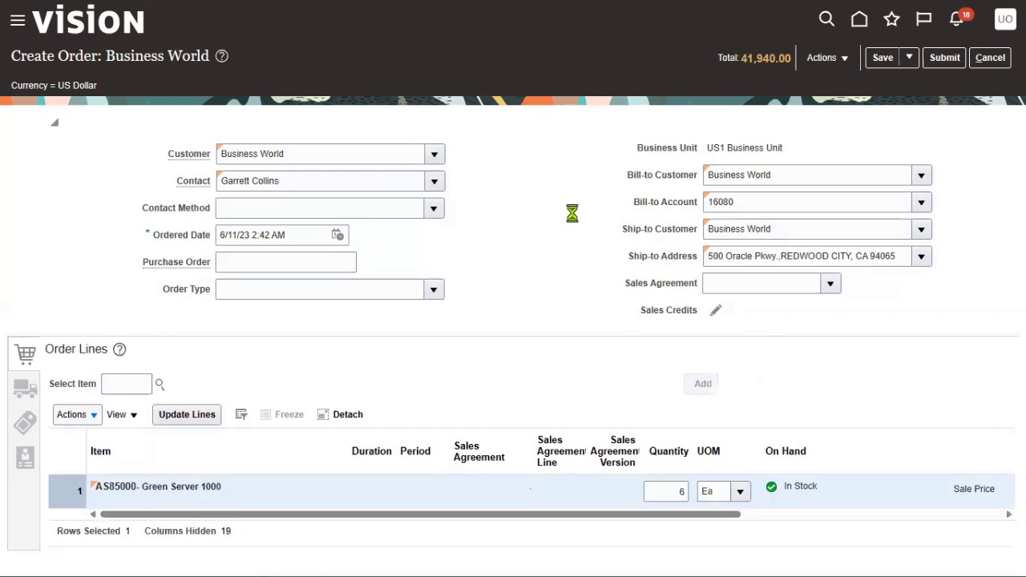
click(825, 57)
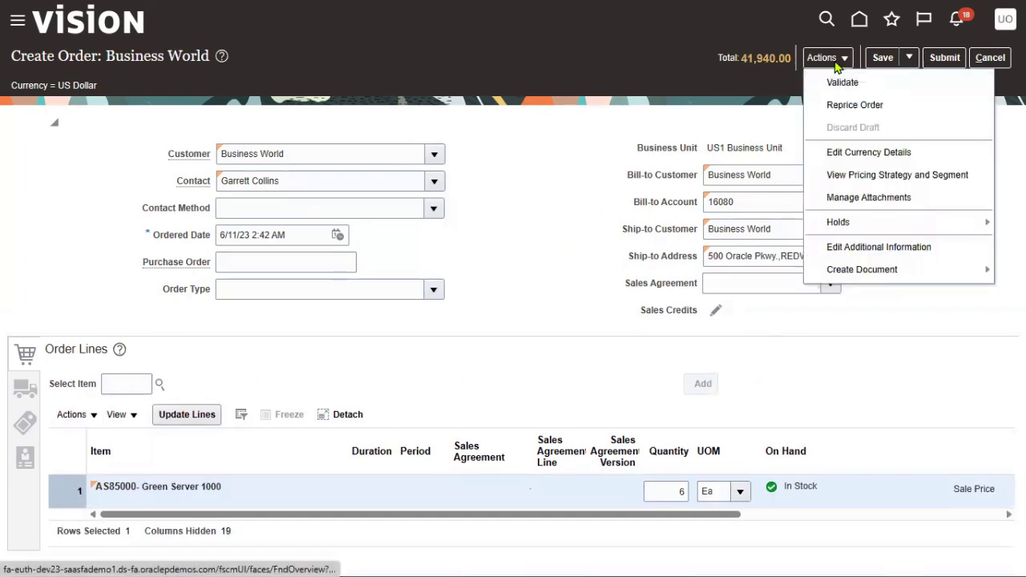
- Run Validate on the Business World draft order and confirm it passes without errors
click(838, 84)
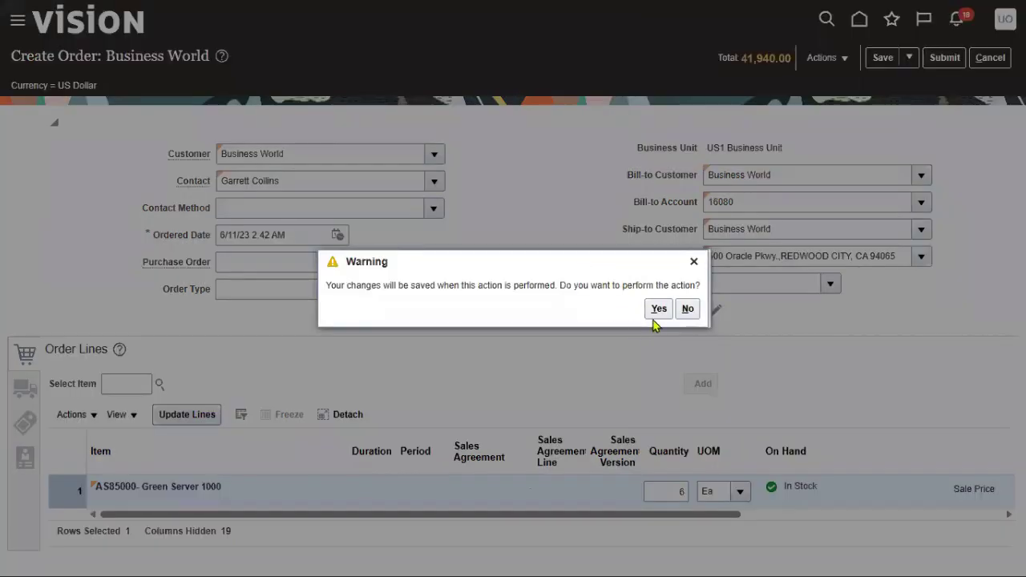
click(656, 311)
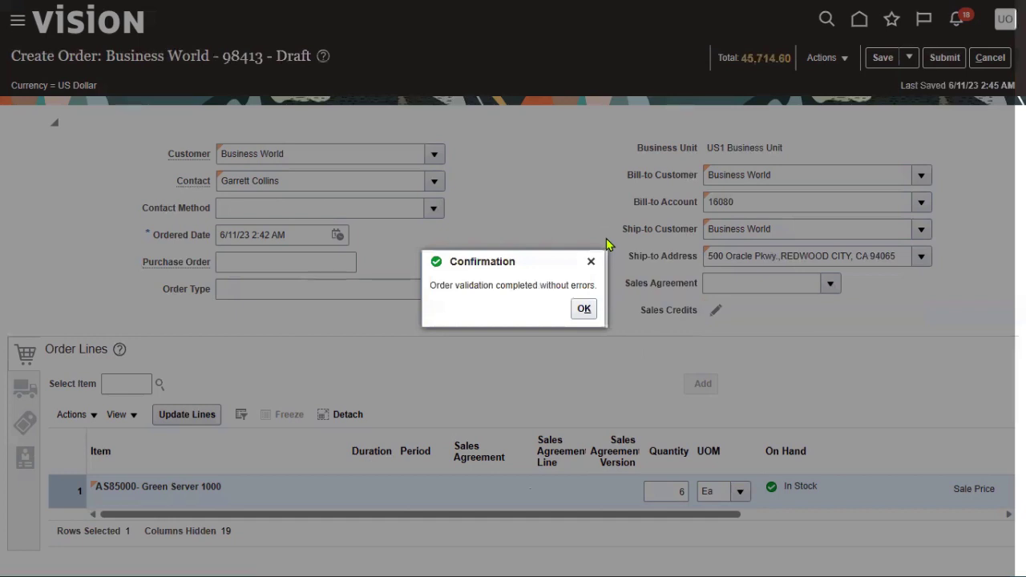
click(584, 310)
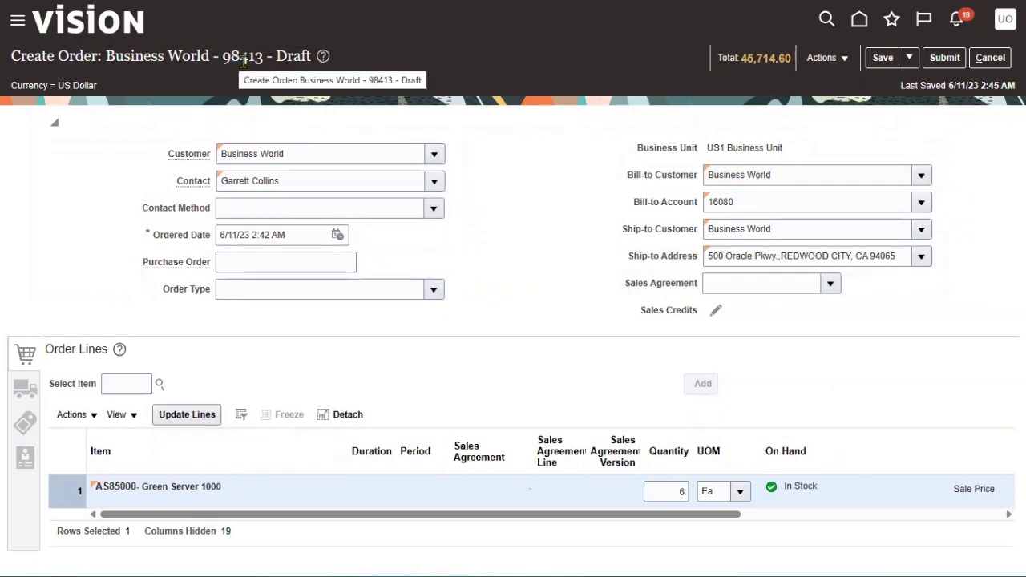
- Copy the draft order number 98413 from the page title
drag(222, 58, 263, 58)
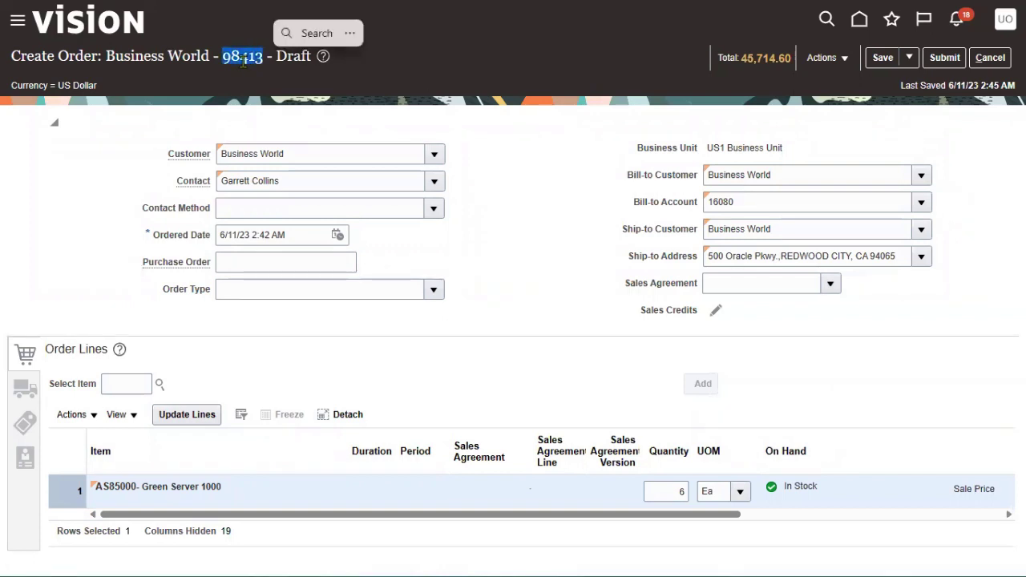
right_click(250, 56)
click(281, 72)
double_click(288, 58)
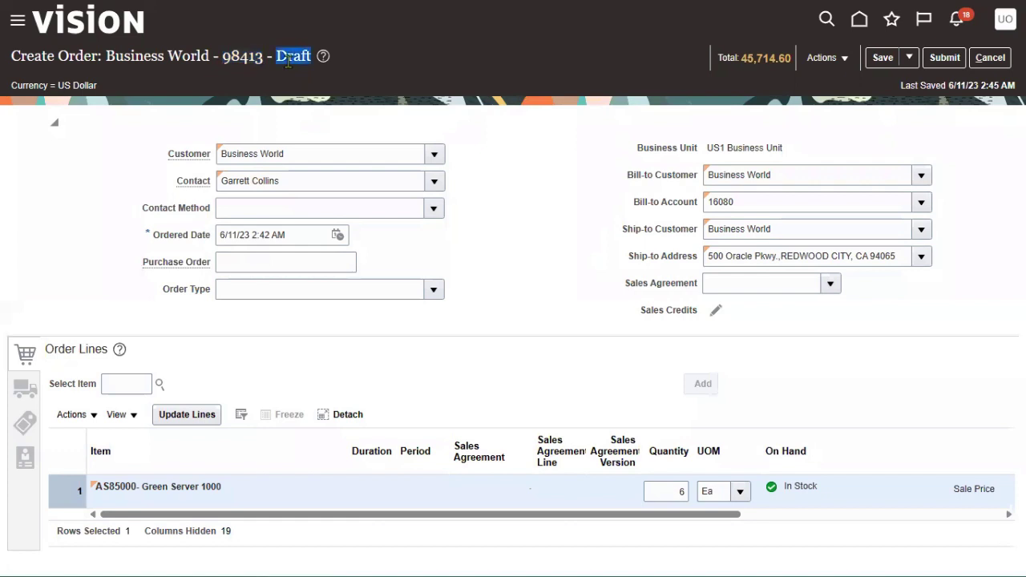
click(586, 142)
click(841, 60)
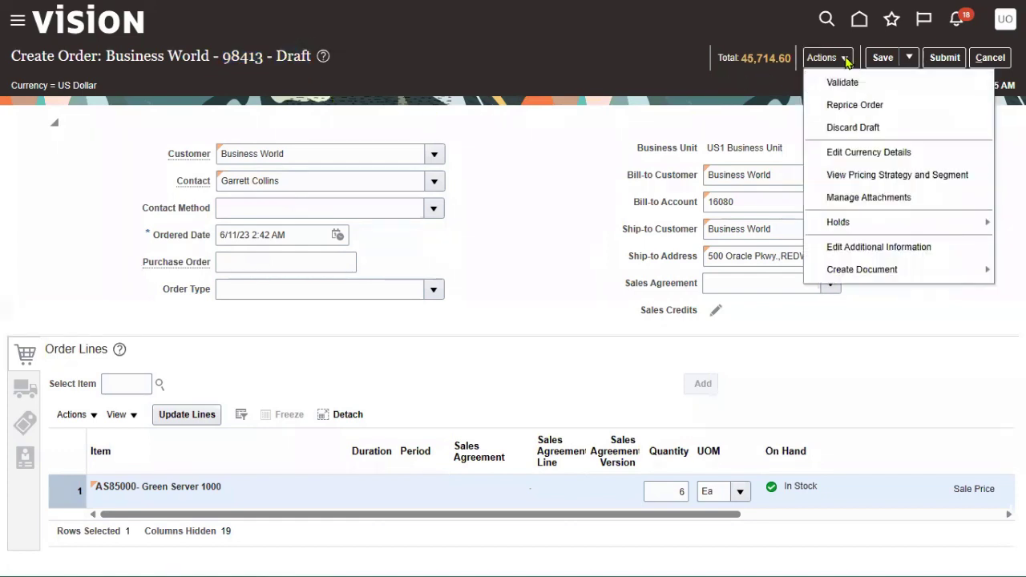
- Submit sales order 98413 and acknowledge the submission confirmation
click(896, 322)
click(946, 58)
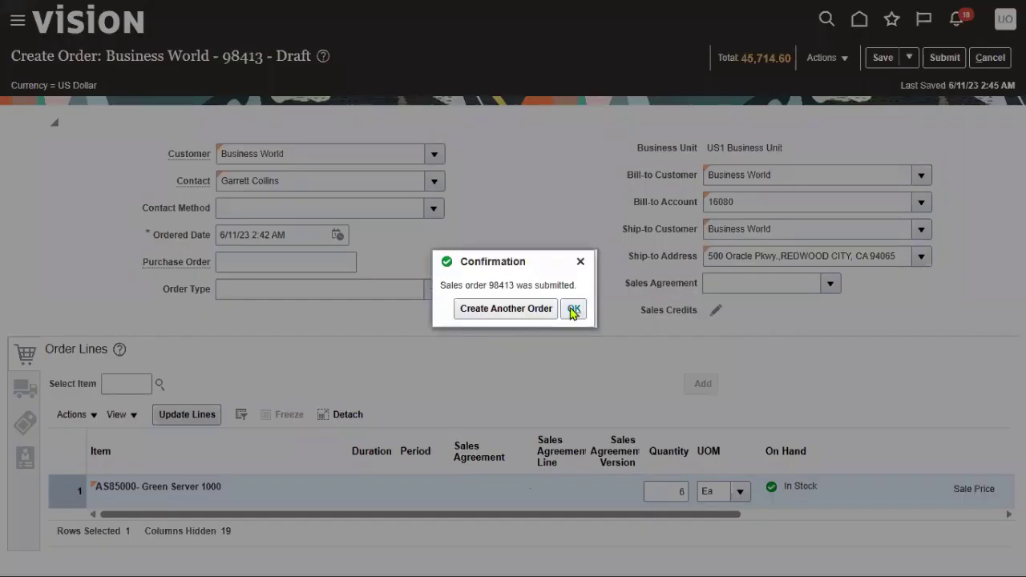
click(574, 309)
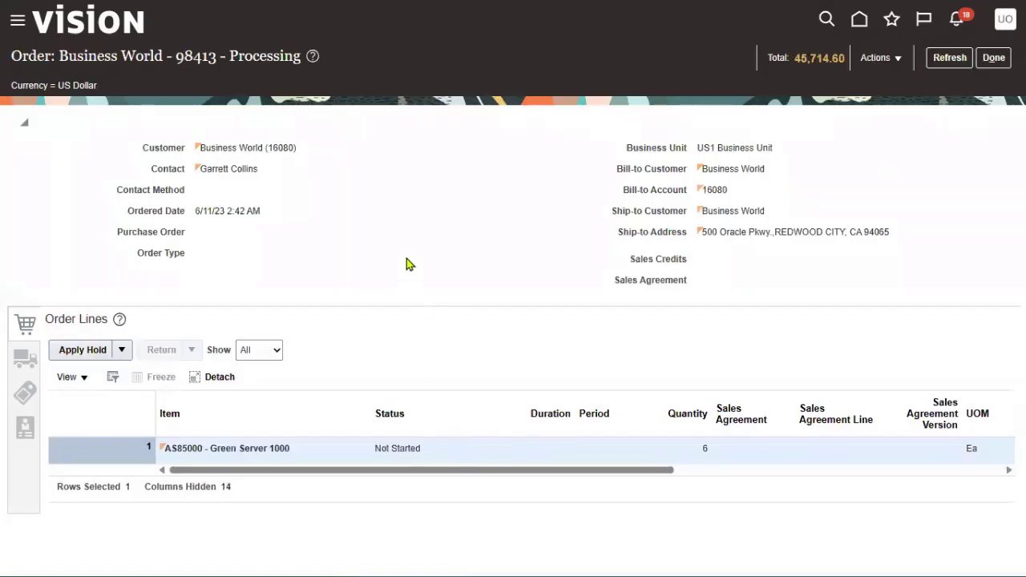
- Refresh order 98413 until the Green Server 1000 line moves from Not Started to Awaiting Shipping
drag(230, 58, 303, 60)
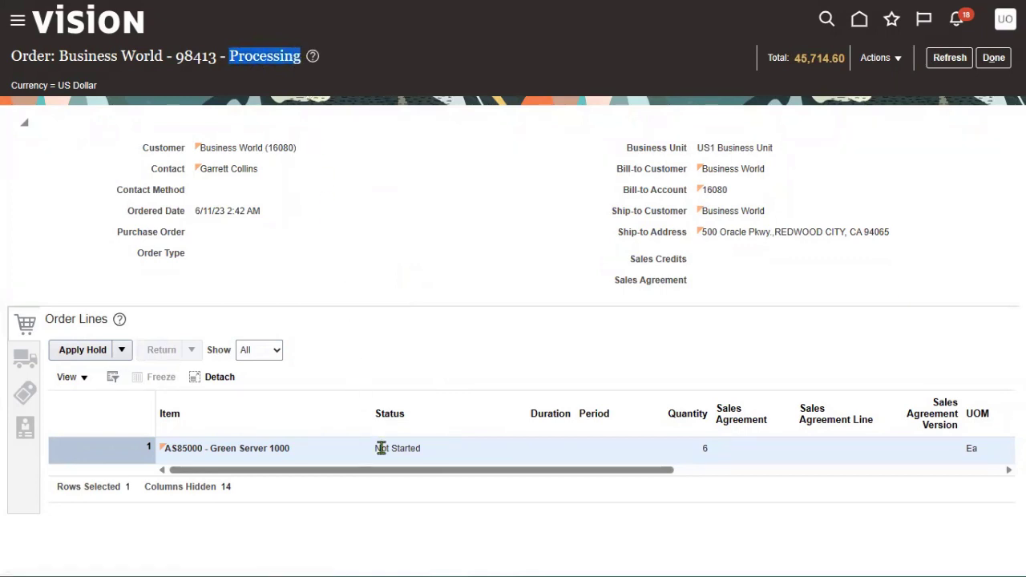
drag(380, 448, 429, 447)
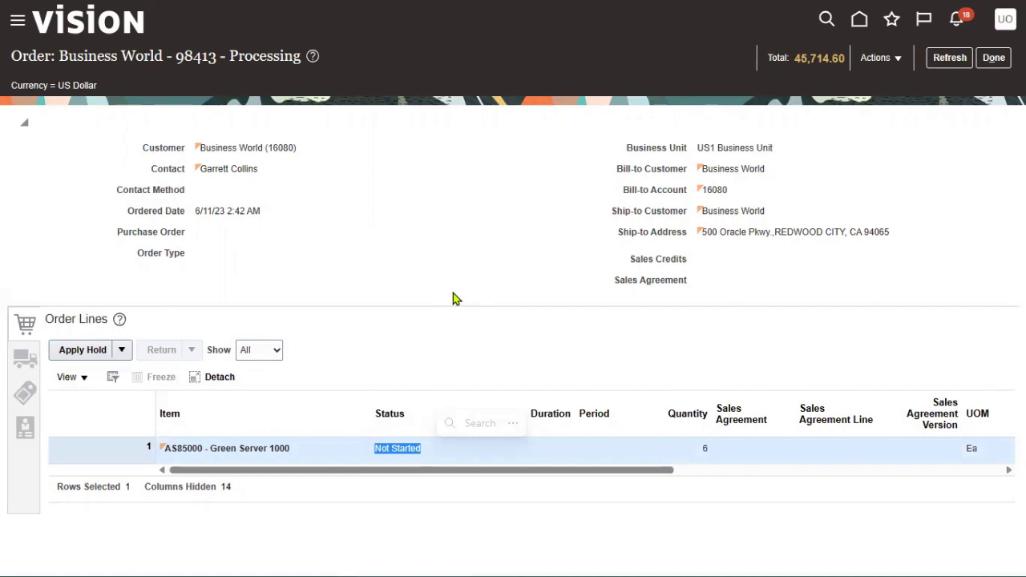
click(951, 62)
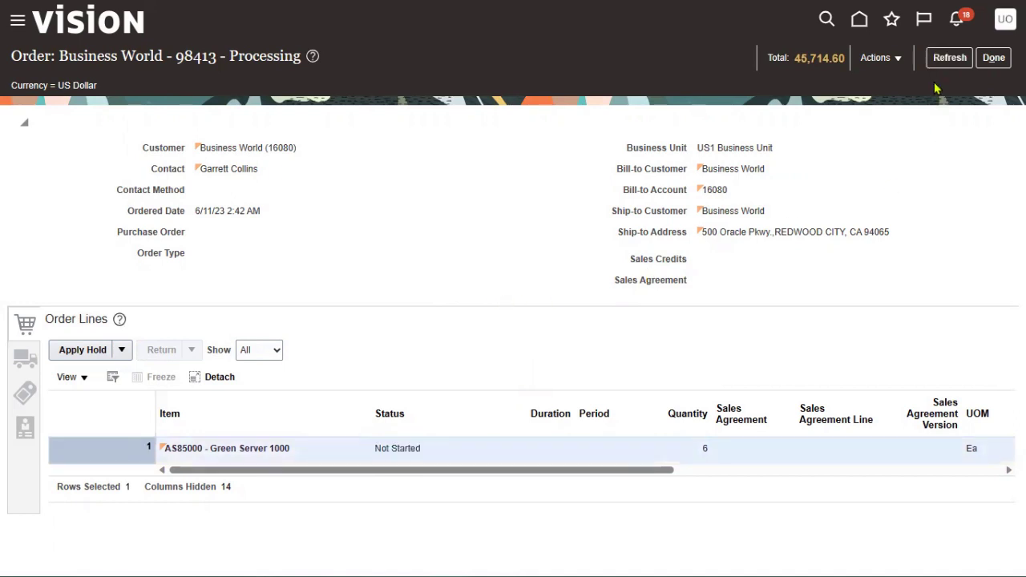
click(949, 61)
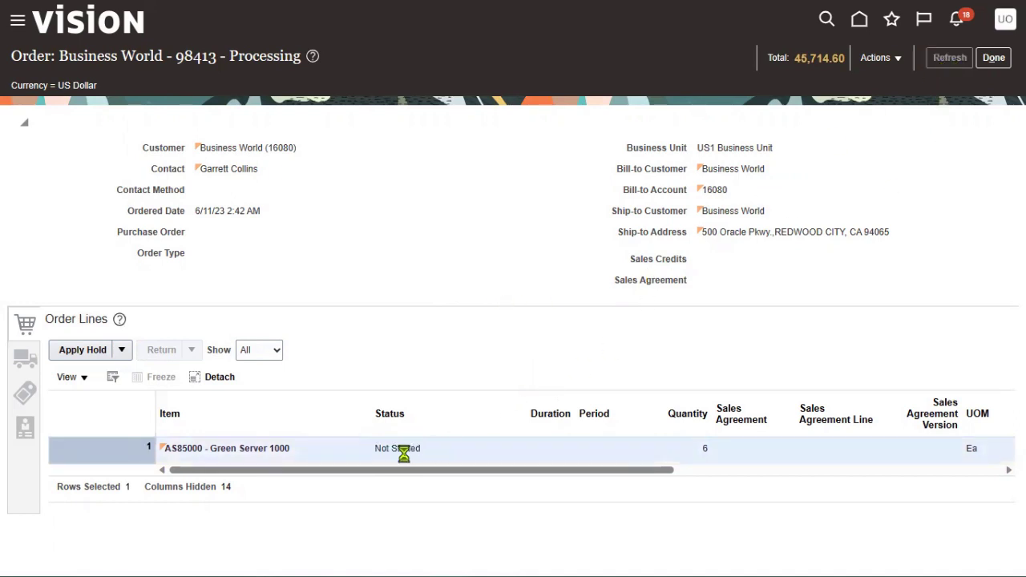
click(949, 59)
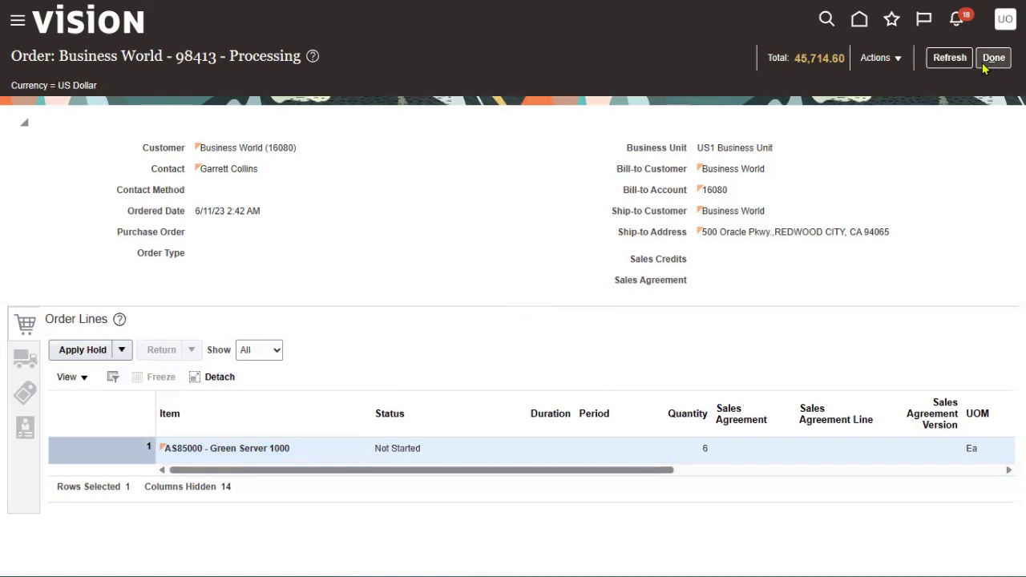
click(950, 58)
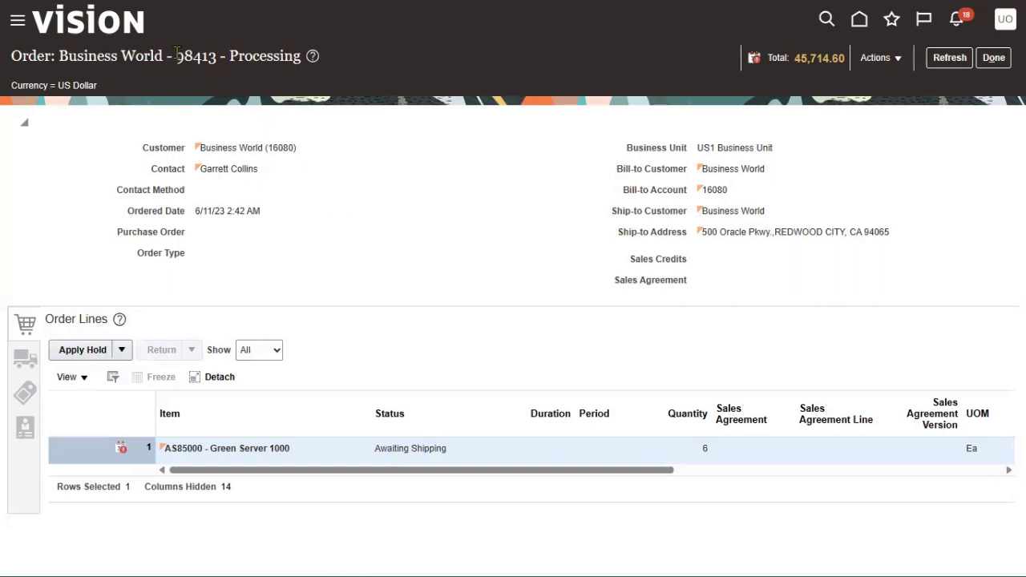
- Copy order number 98413 from the title and open the order's Actions list
drag(176, 55, 219, 55)
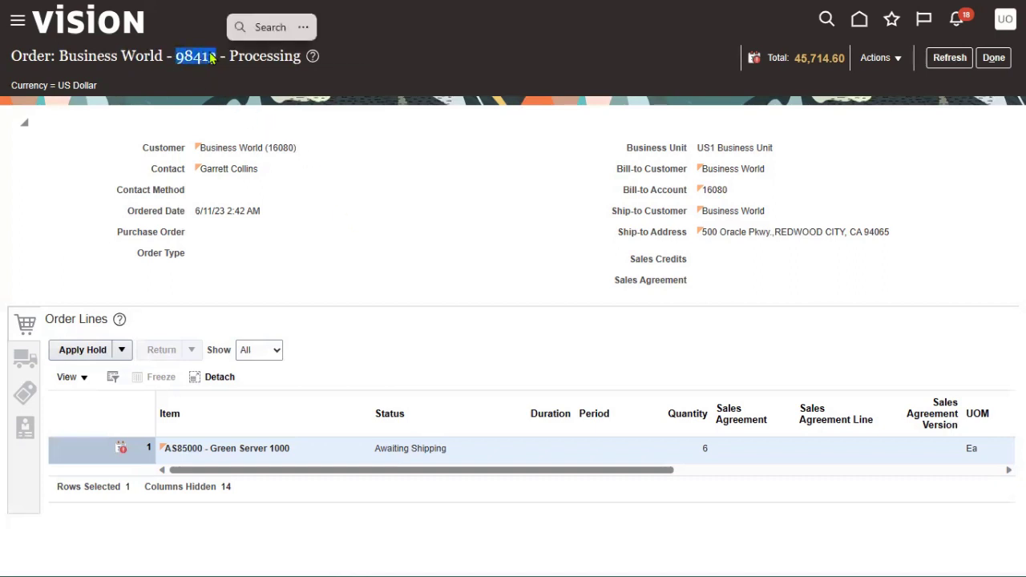
right_click(210, 54)
click(232, 68)
click(394, 207)
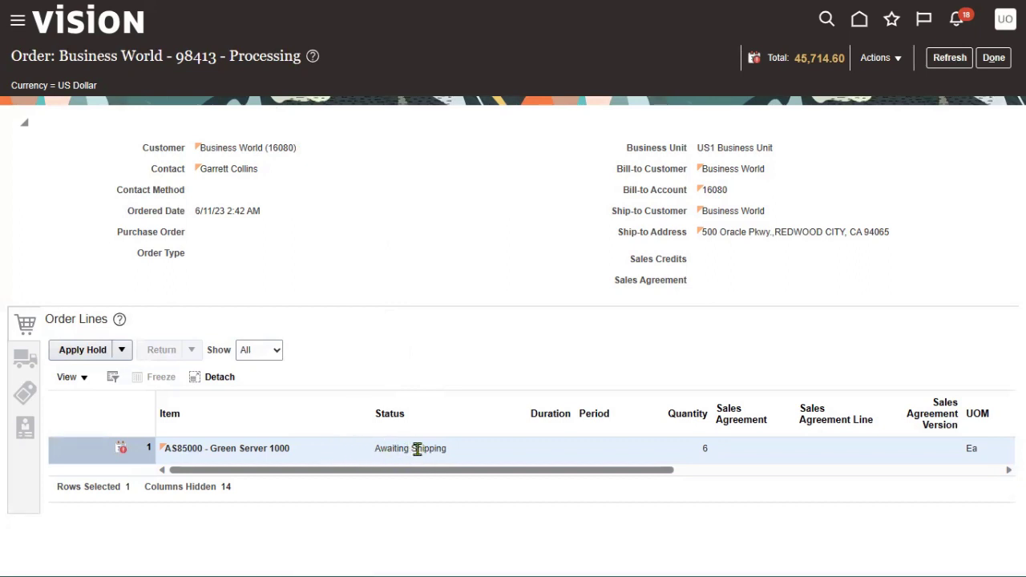
click(890, 58)
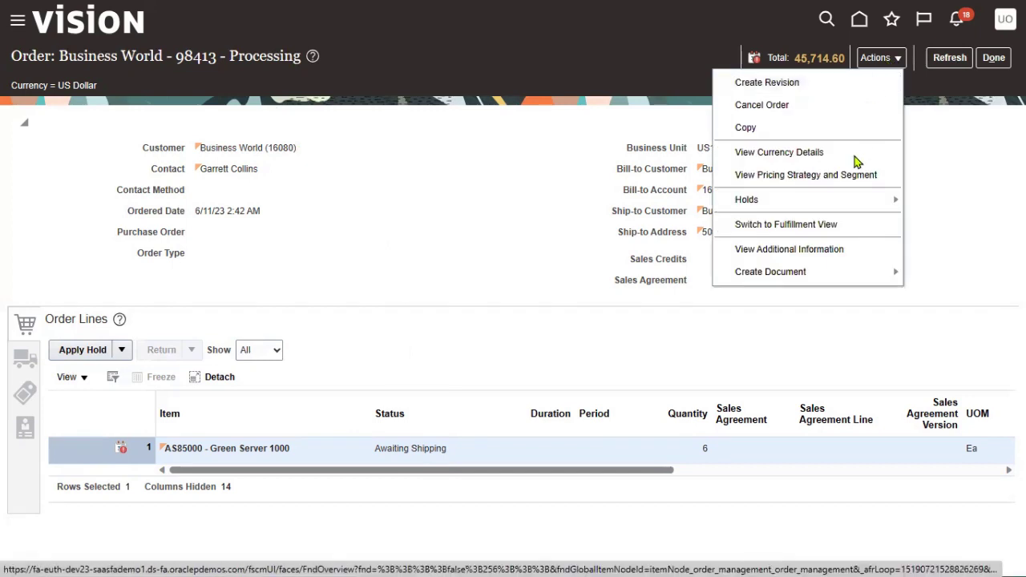
- Switch order 98413 to the fulfillment view and review line 1-1's supply from warehouse 002, Atlanta
click(831, 229)
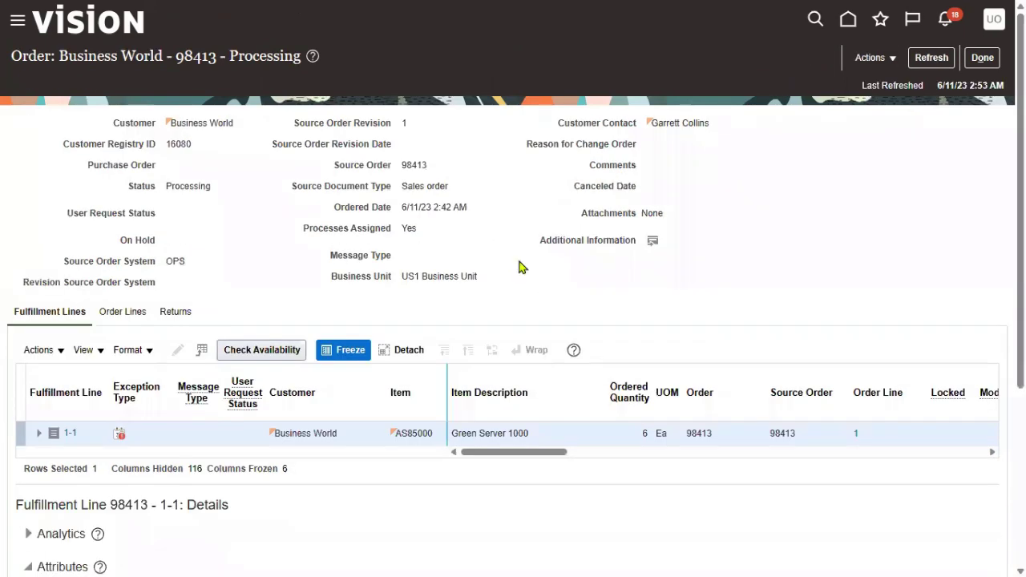
scroll(556, 293, down, 3)
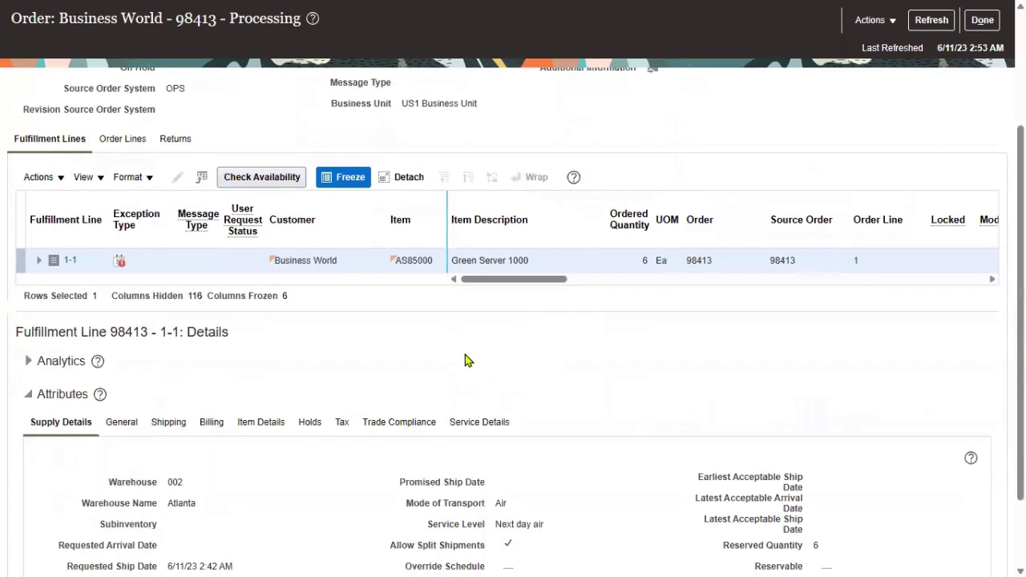
scroll(467, 360, down, 2)
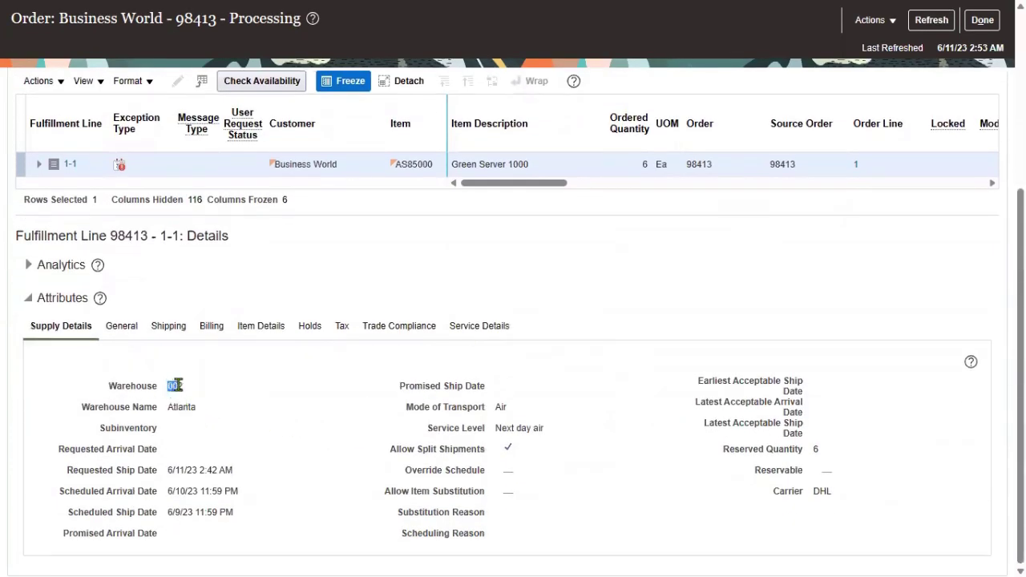
drag(172, 388, 184, 390)
scroll(527, 314, up, 4)
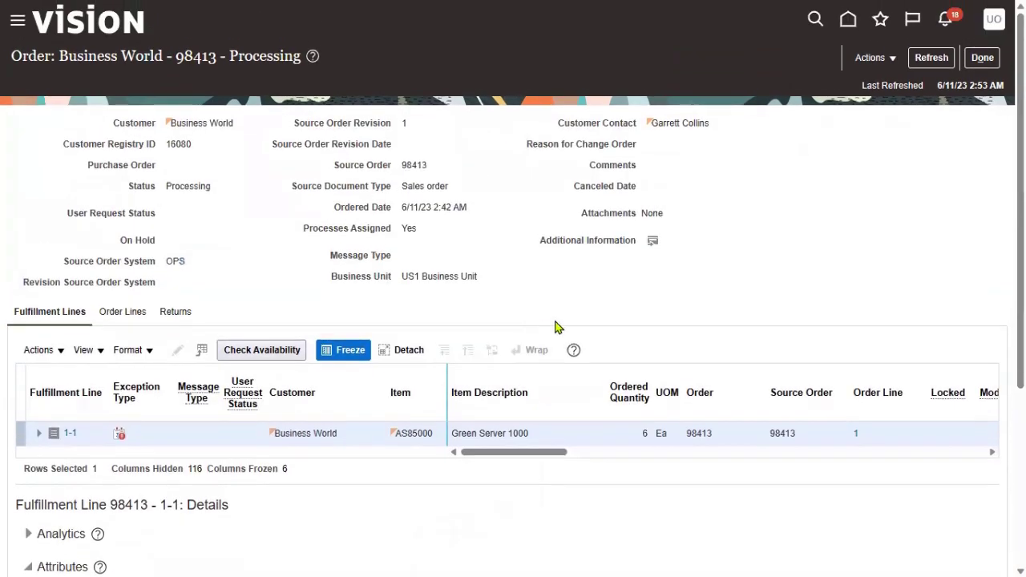
- Close order 98413 back to the Overview and expand Supply Chain Planning in the navigator
click(982, 57)
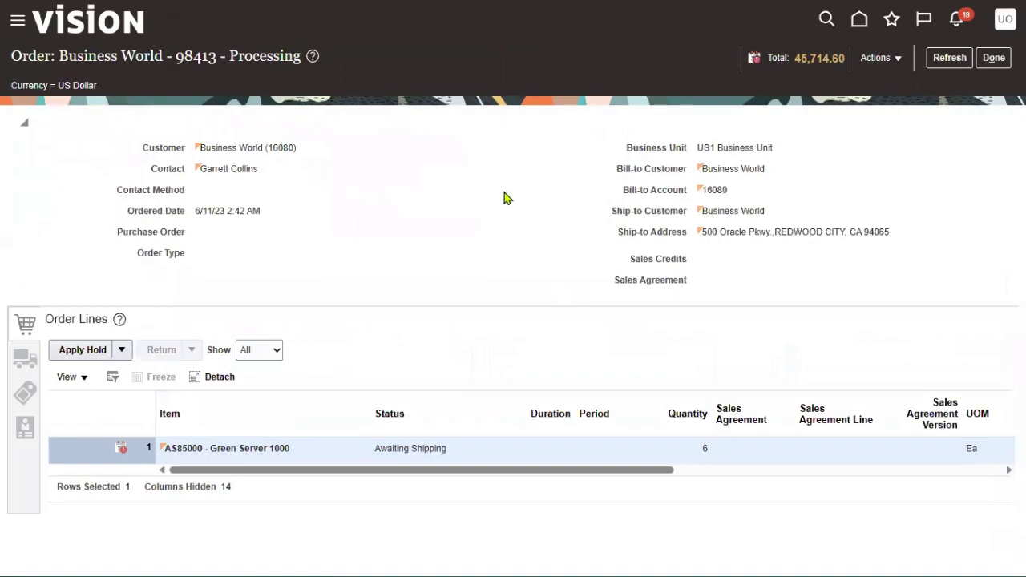
click(993, 57)
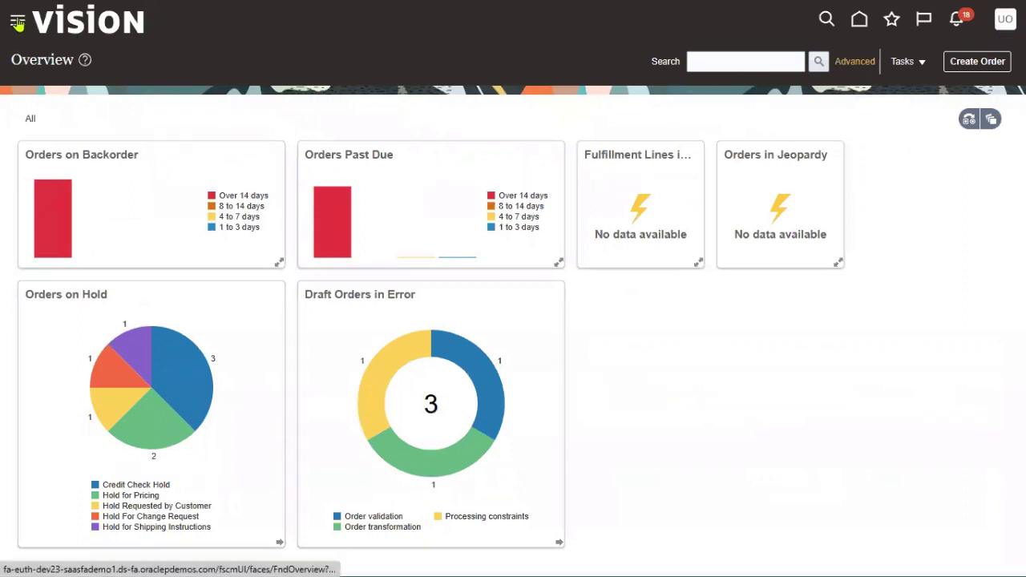
click(18, 23)
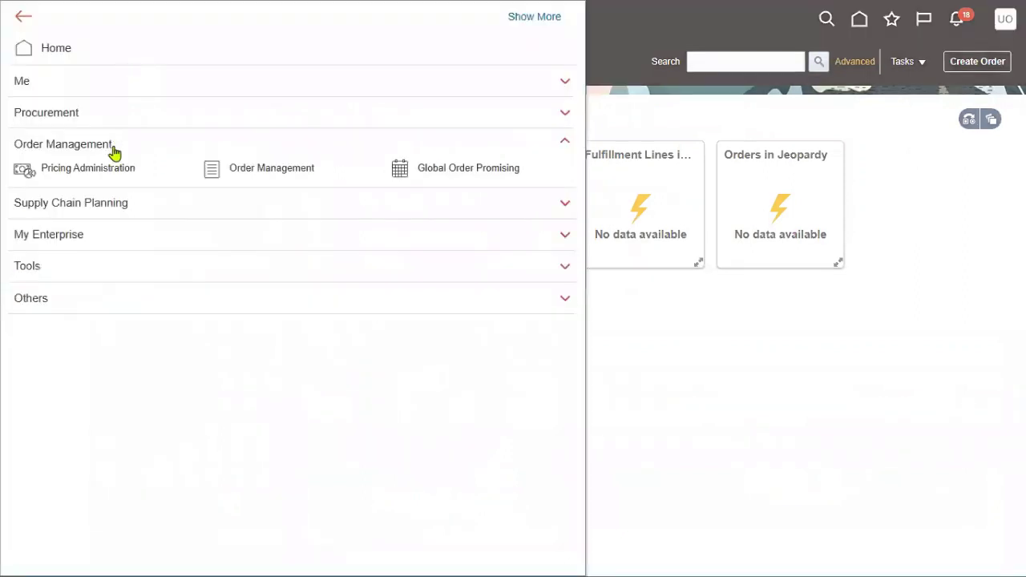
click(126, 211)
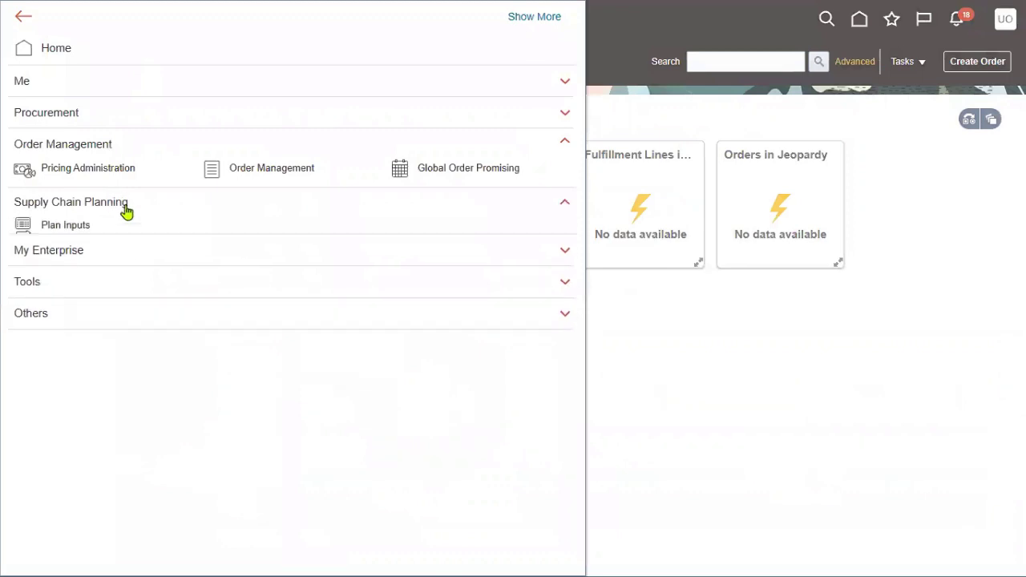